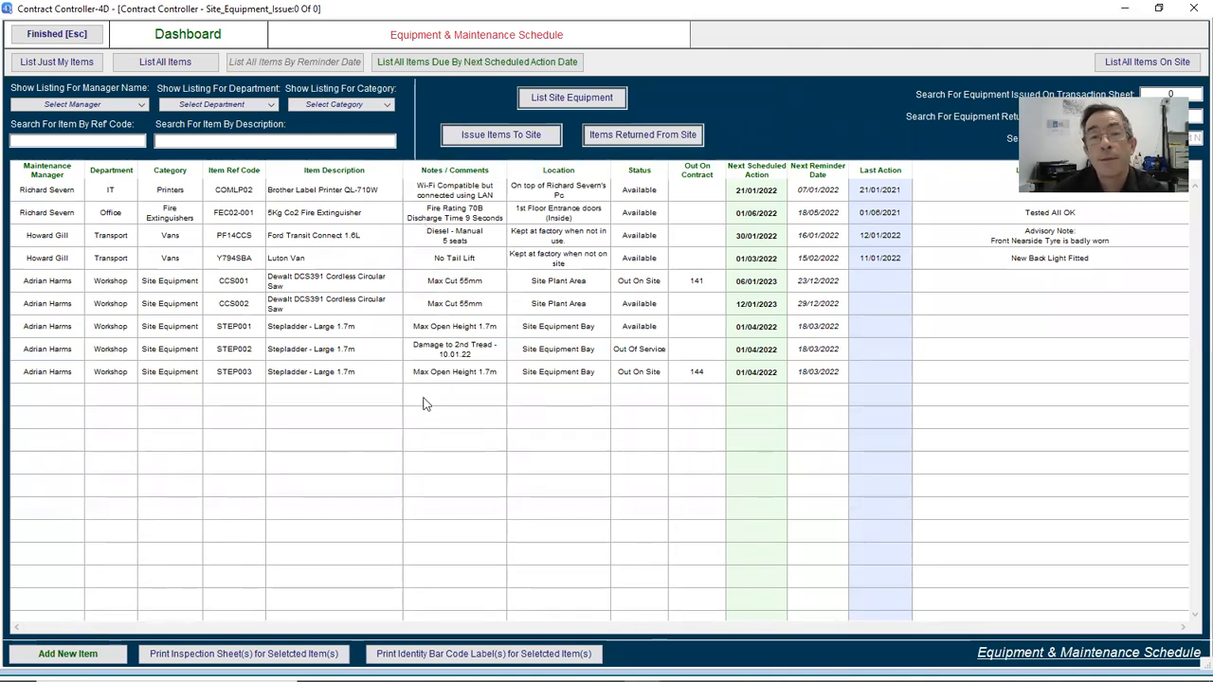
# Step: List the site equipment, narrowing it to all items out on site and to those on contract 141
pyautogui.click(557, 105)
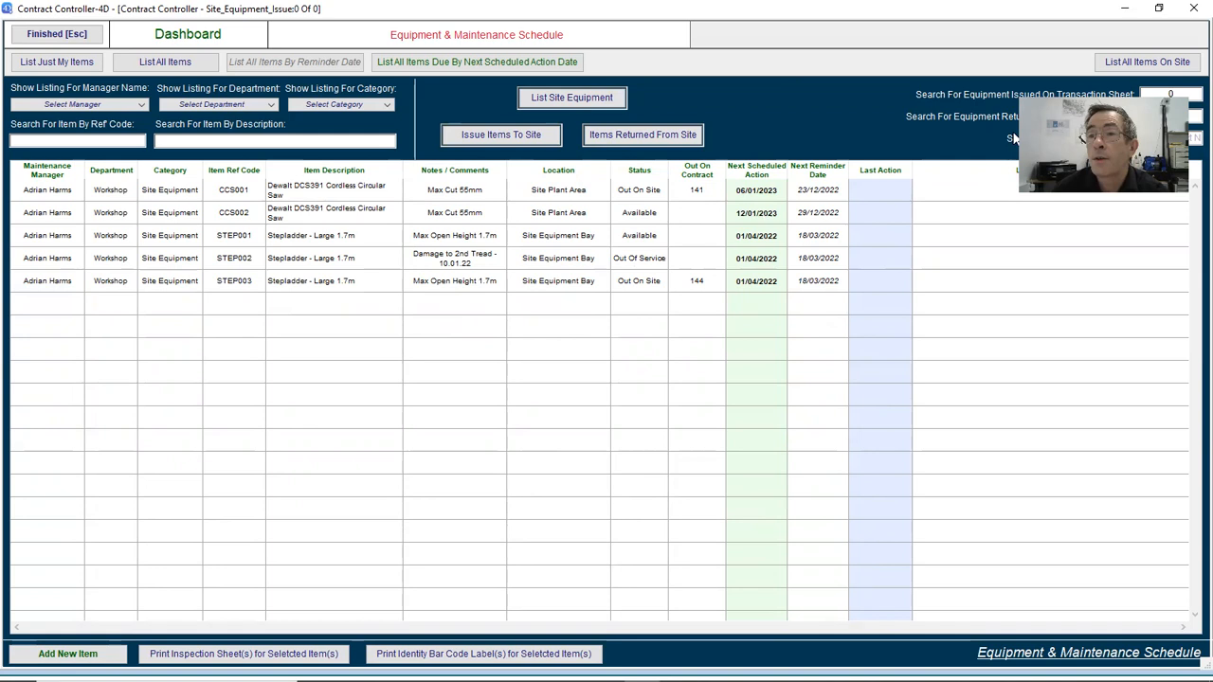
pyautogui.click(1150, 64)
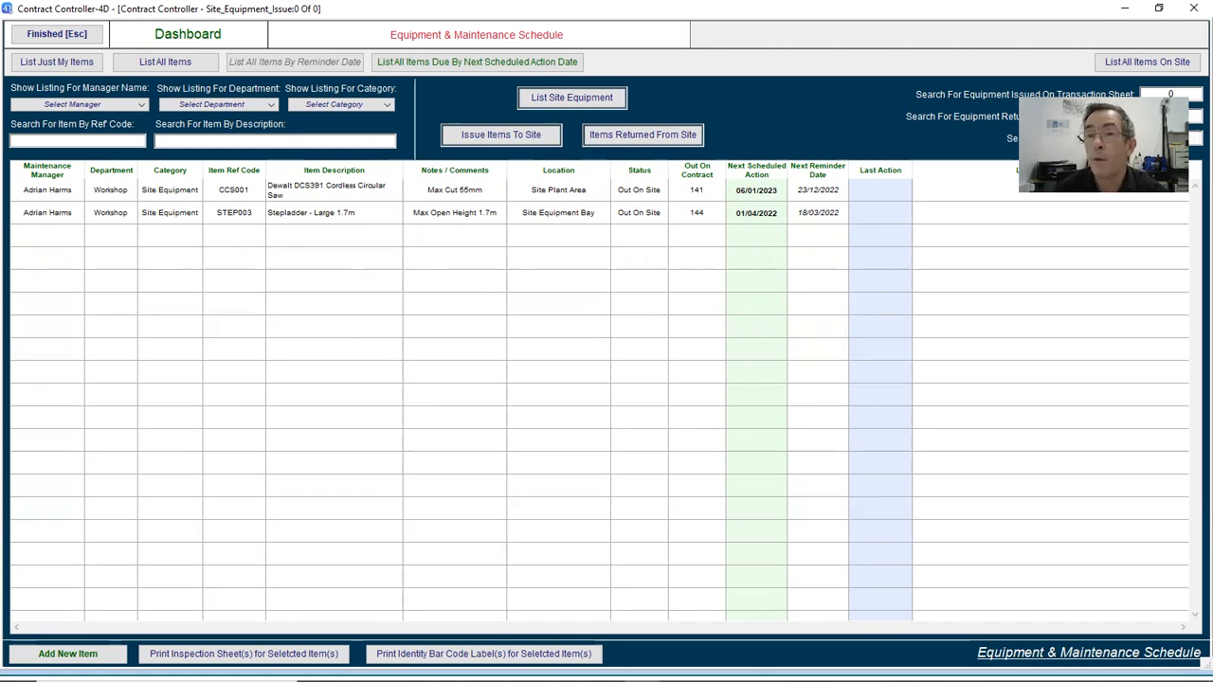
pyautogui.press('Return')
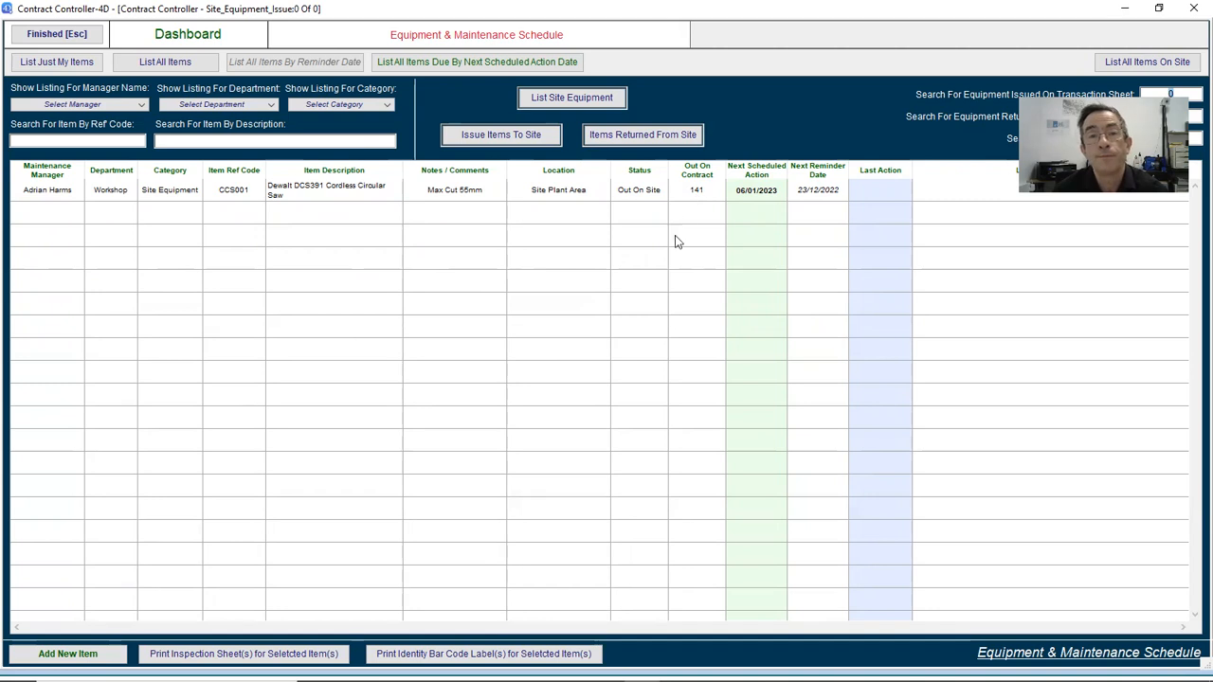
# Step: Review the full audit details of stepladder STEP002 from the site equipment list and leave its record without saving
pyautogui.click(558, 100)
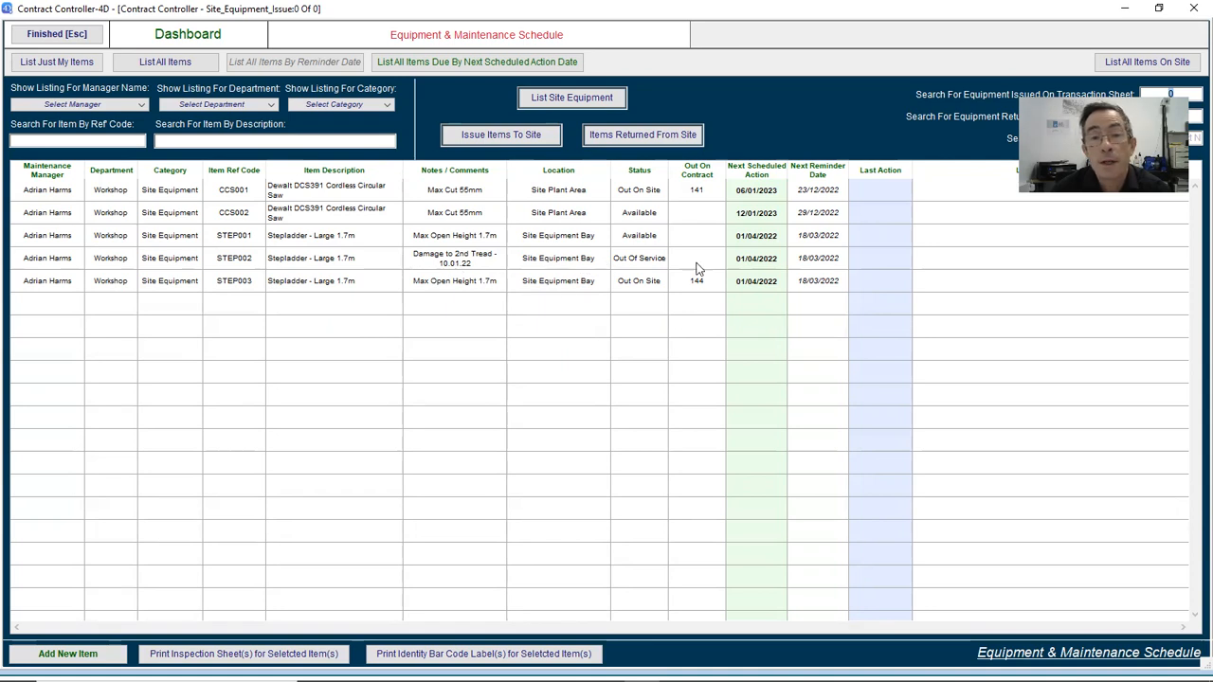
pyautogui.doubleClick(545, 267)
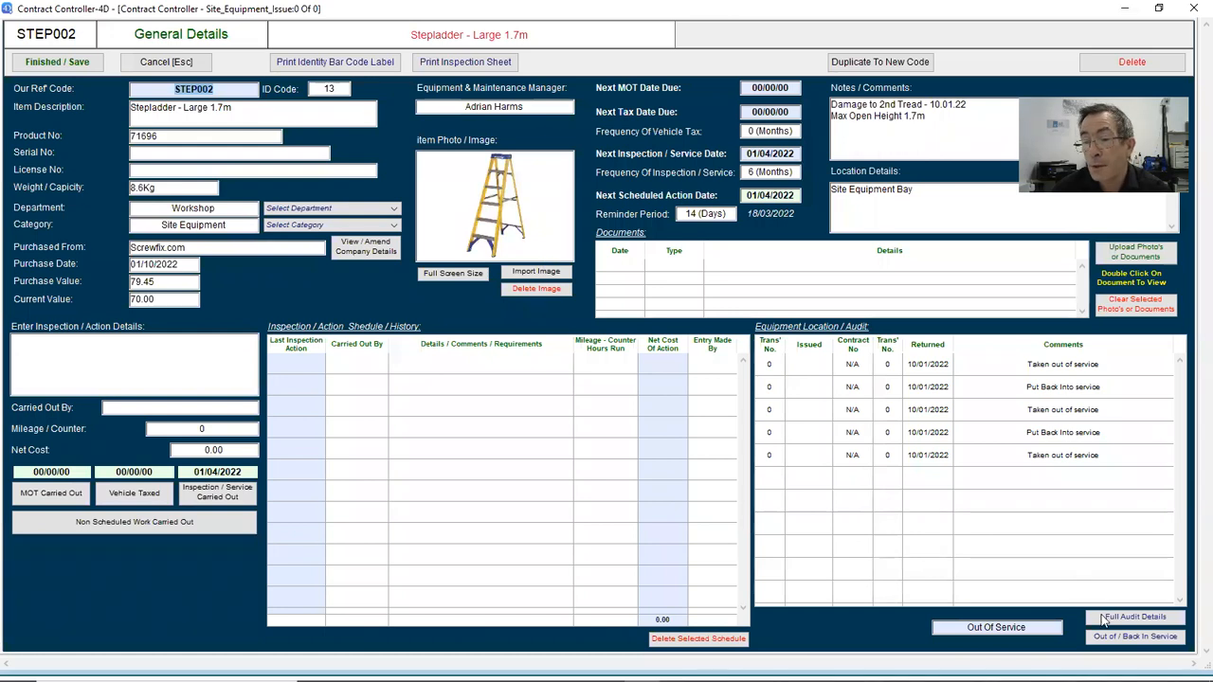
pyautogui.click(1125, 620)
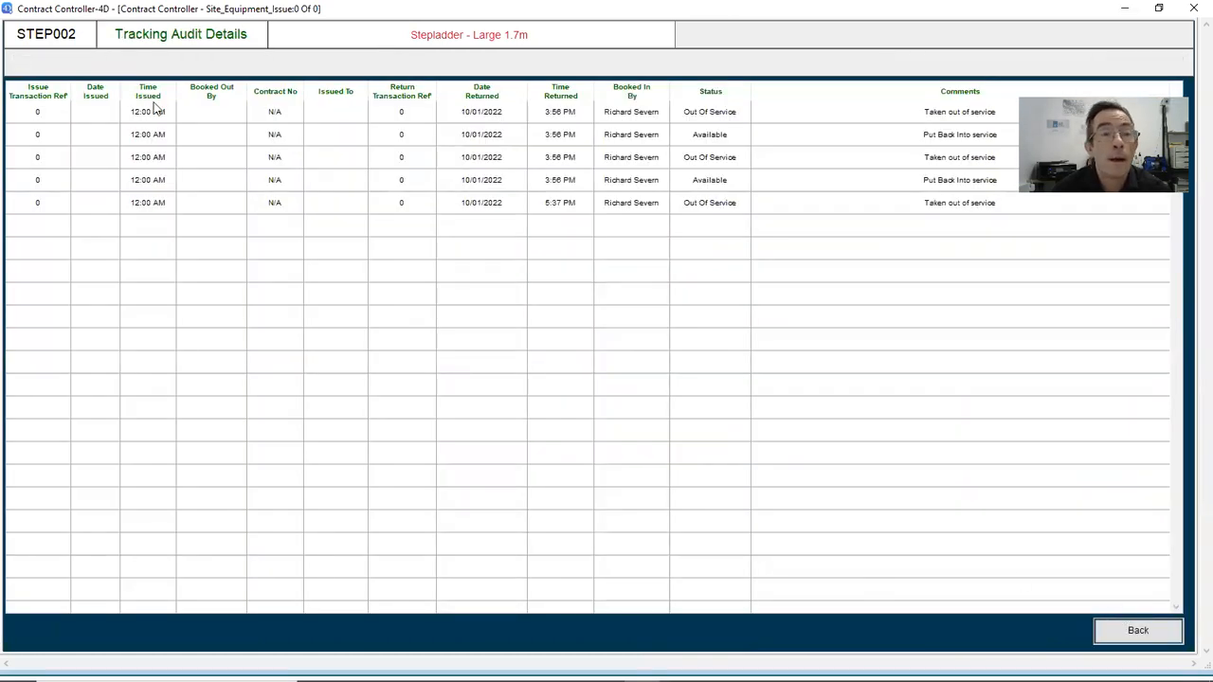
pyautogui.click(1140, 631)
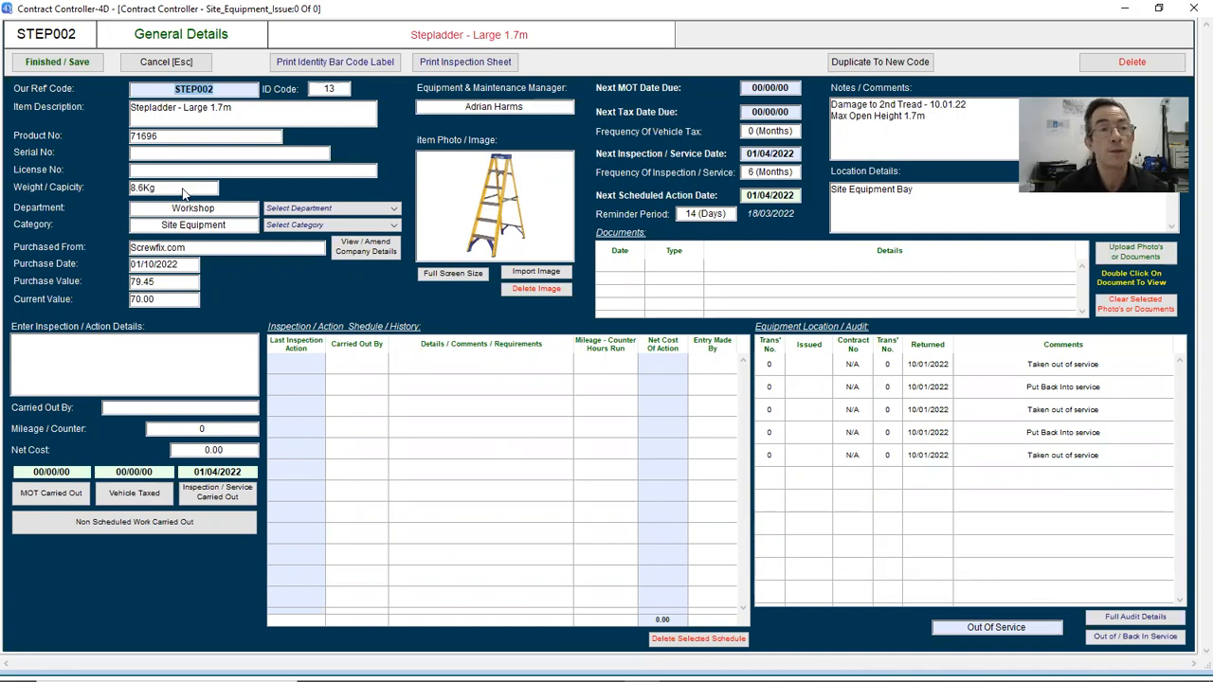
pyautogui.click(156, 63)
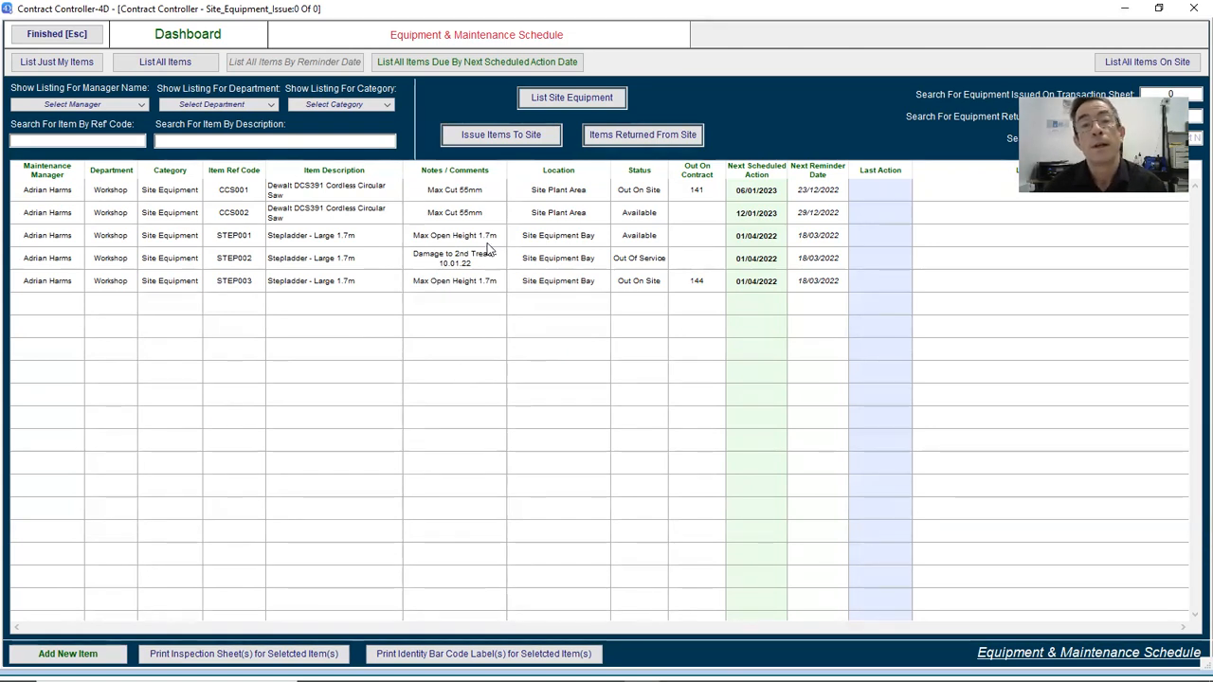
# Step: Start an issue of items to site, entering the receiving employee's code and contract number 137
pyautogui.click(487, 138)
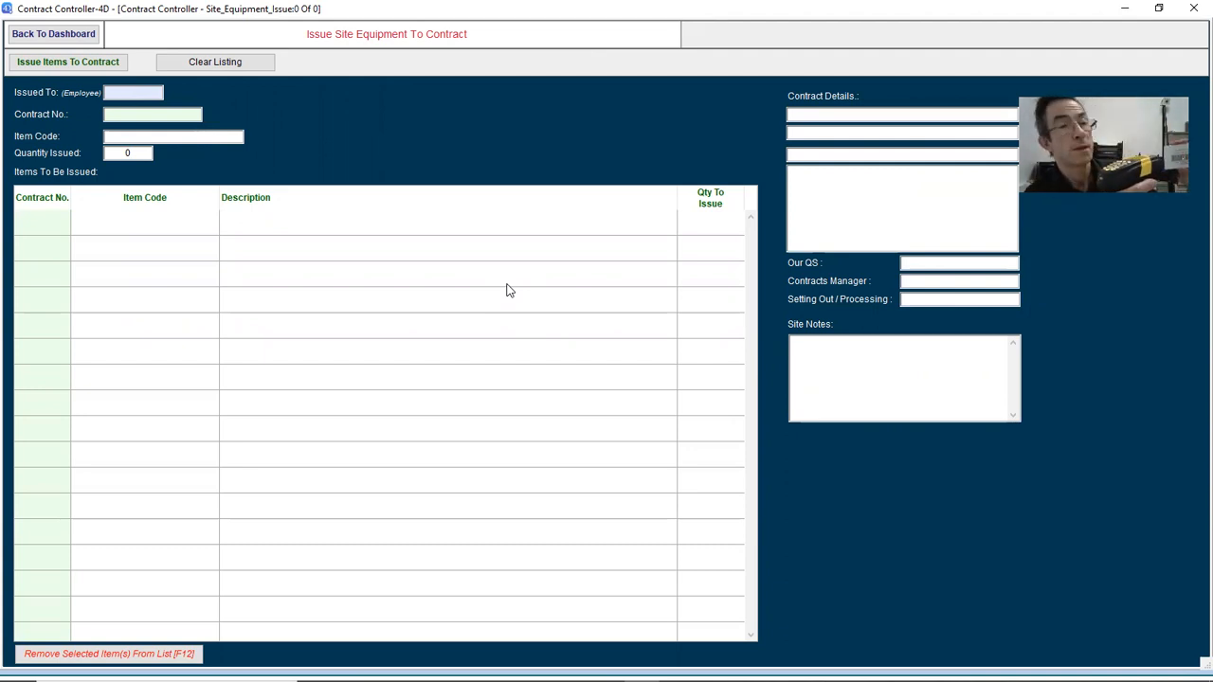
pyautogui.write('MH001')
pyautogui.press('Return')
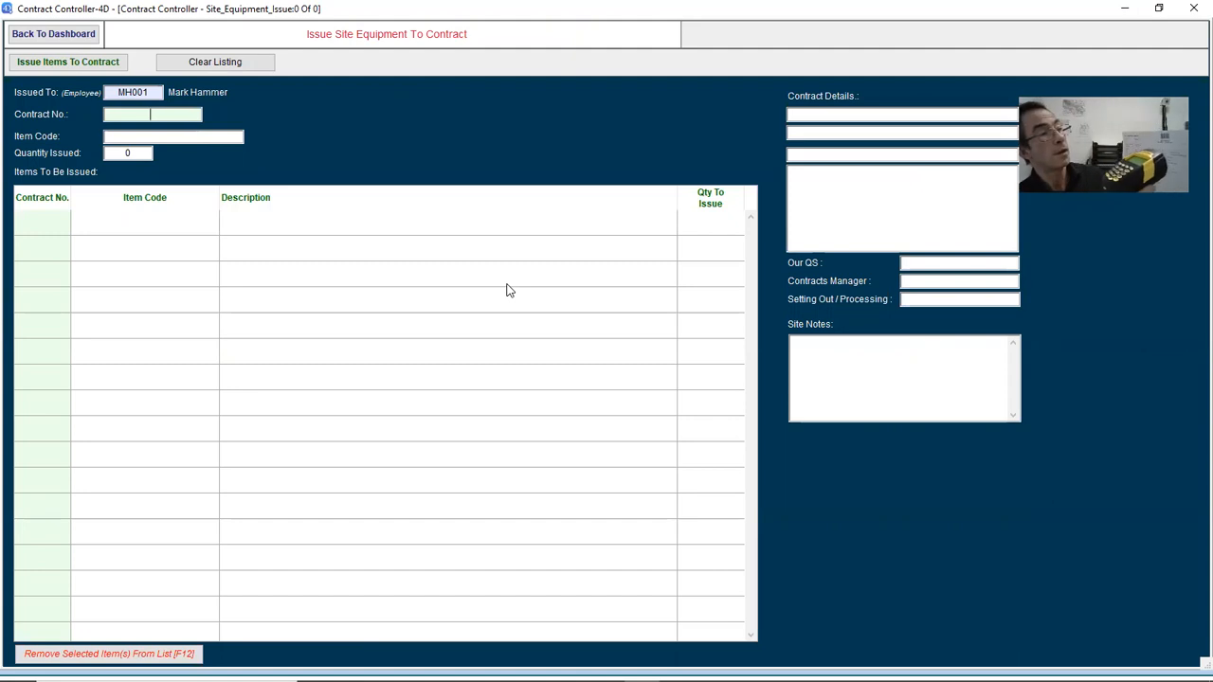
pyautogui.write('137')
pyautogui.press('Return')
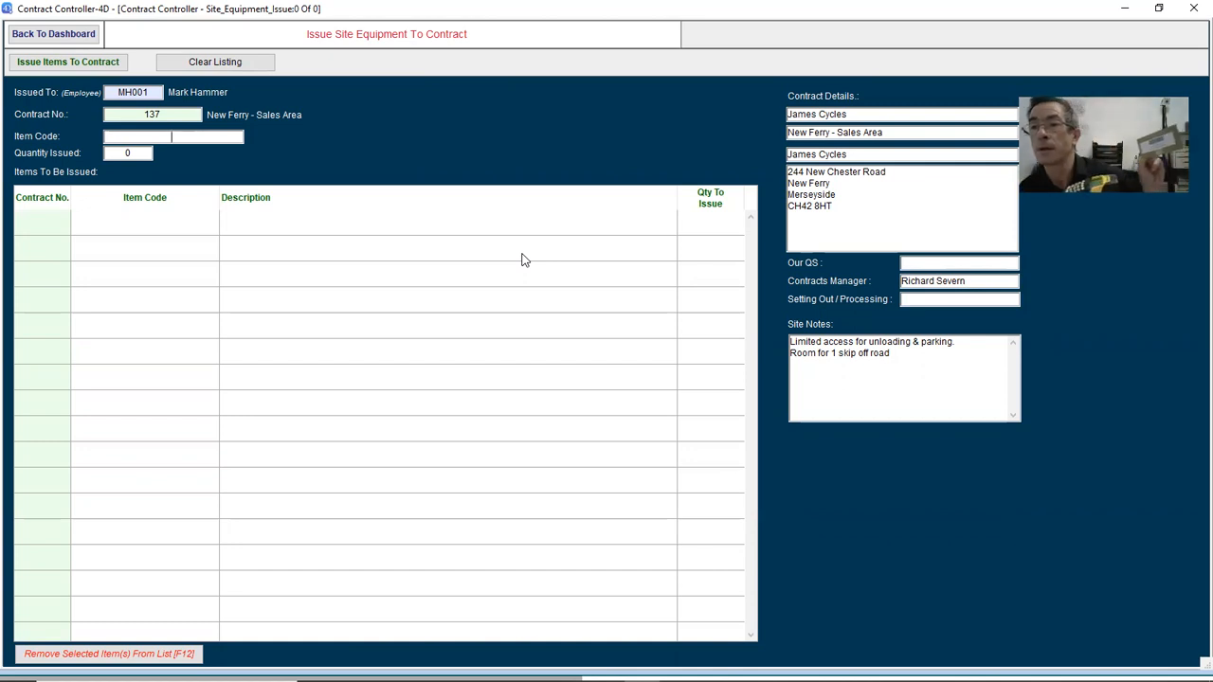
# Step: Add items STEP001 and CCS002 to the list of items to be issued
pyautogui.write('STEP001')
pyautogui.press('Return')
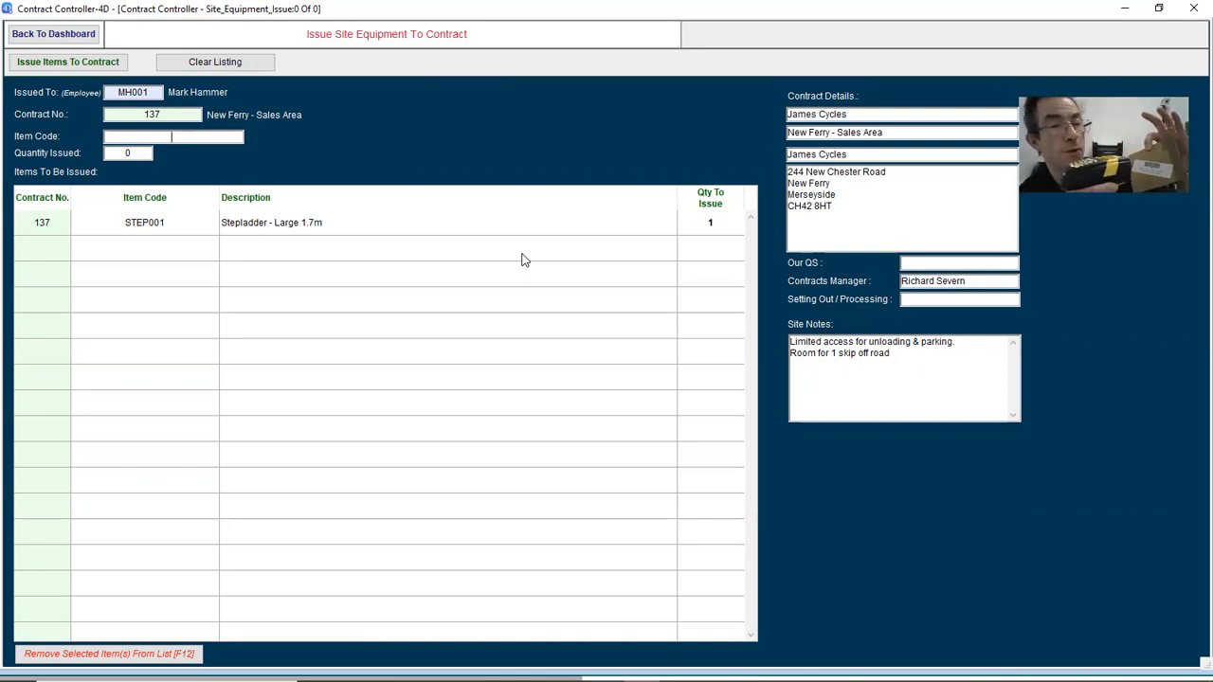
pyautogui.write('CCS002')
pyautogui.press('Return')
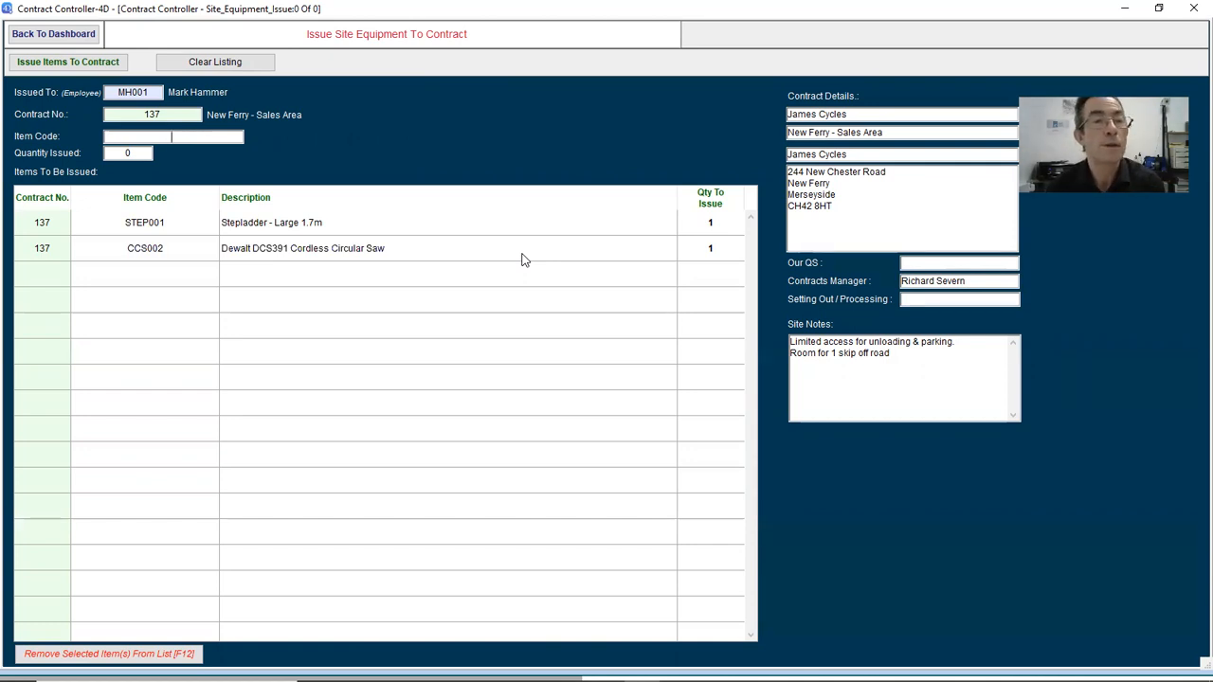
# Step: Issue all listed items to contract 137 with a print preview of the issue sheet, and return to the dashboard
pyautogui.click(50, 68)
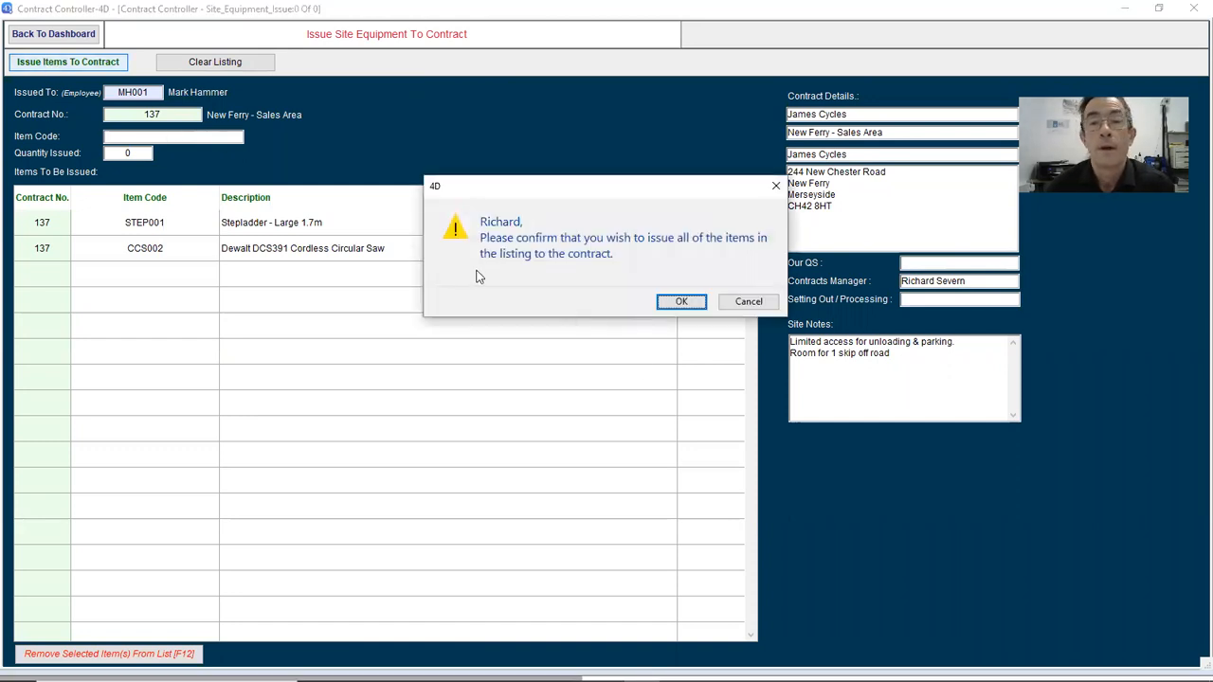
pyautogui.click(683, 302)
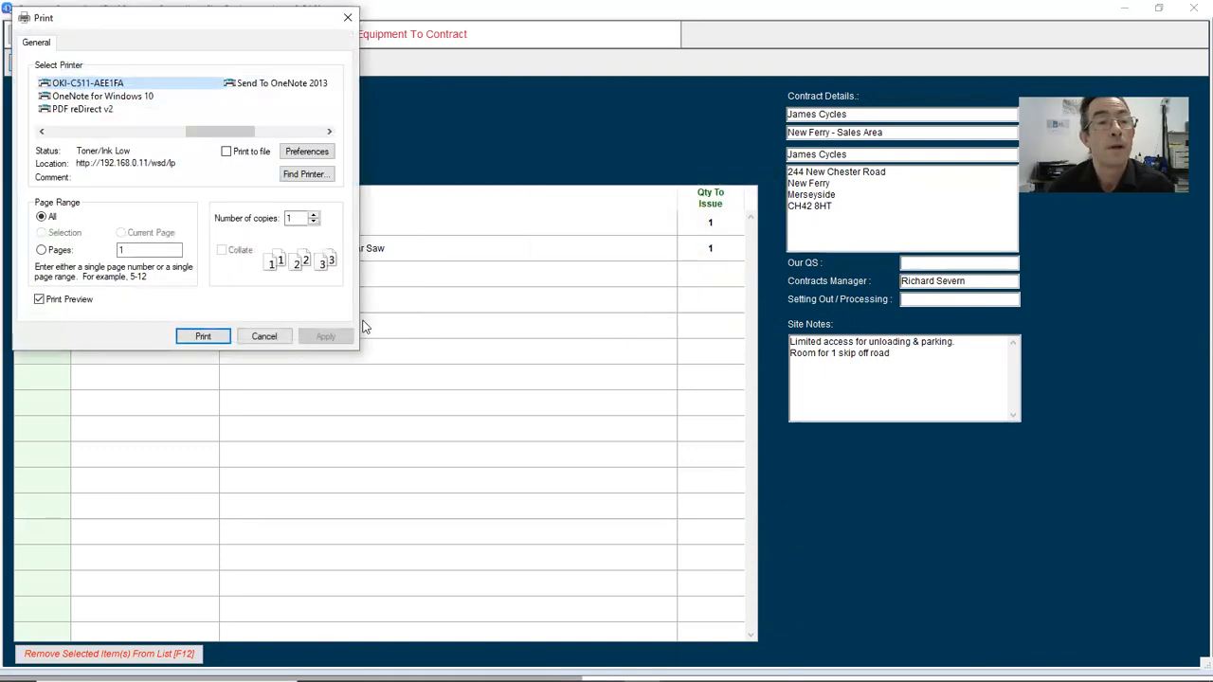
pyautogui.click(189, 338)
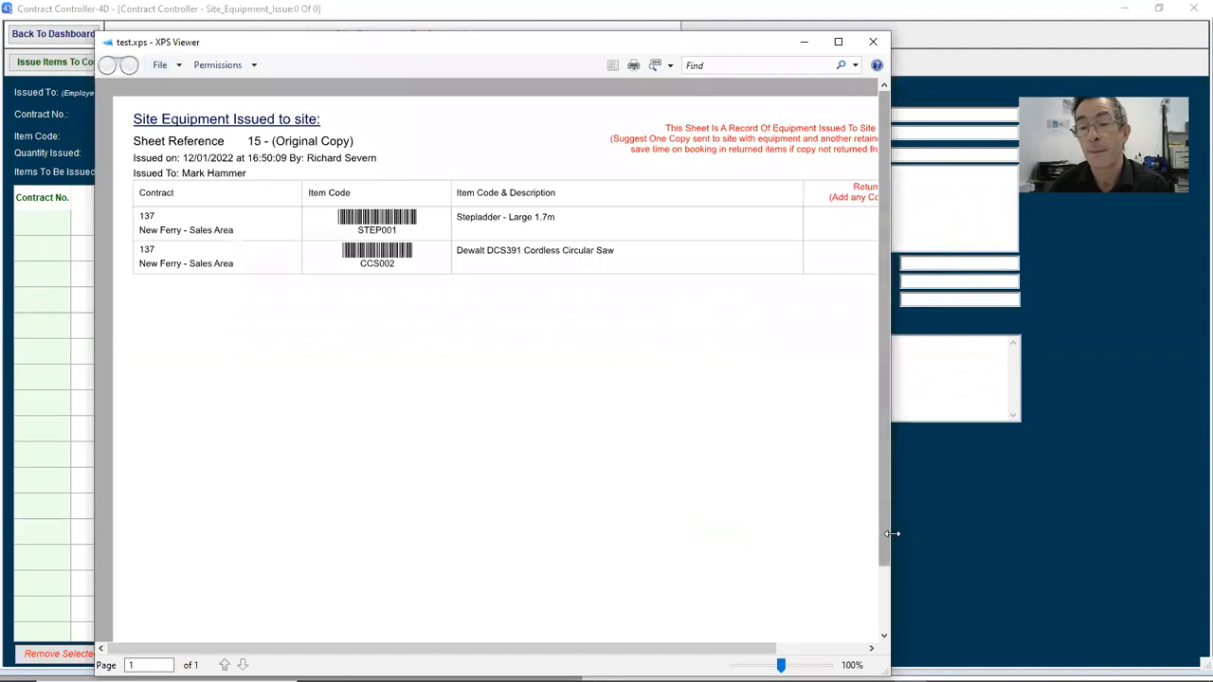
pyautogui.moveTo(891, 533); pyautogui.dragTo(1059, 533)
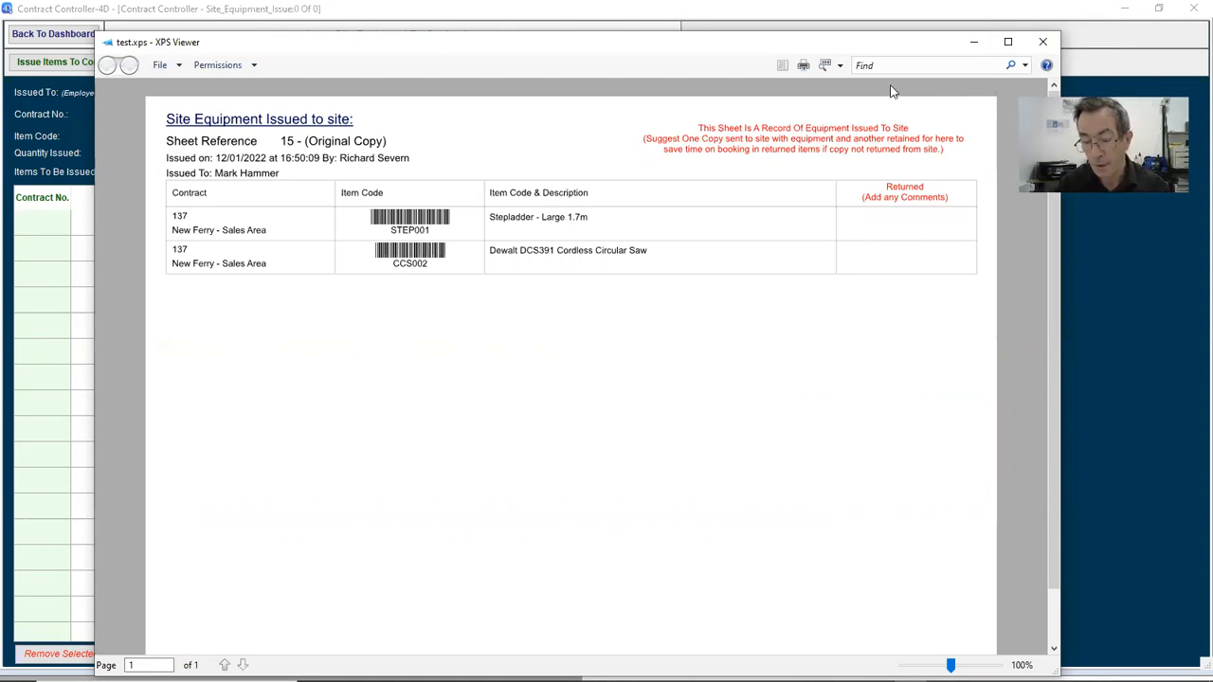
pyautogui.click(1042, 42)
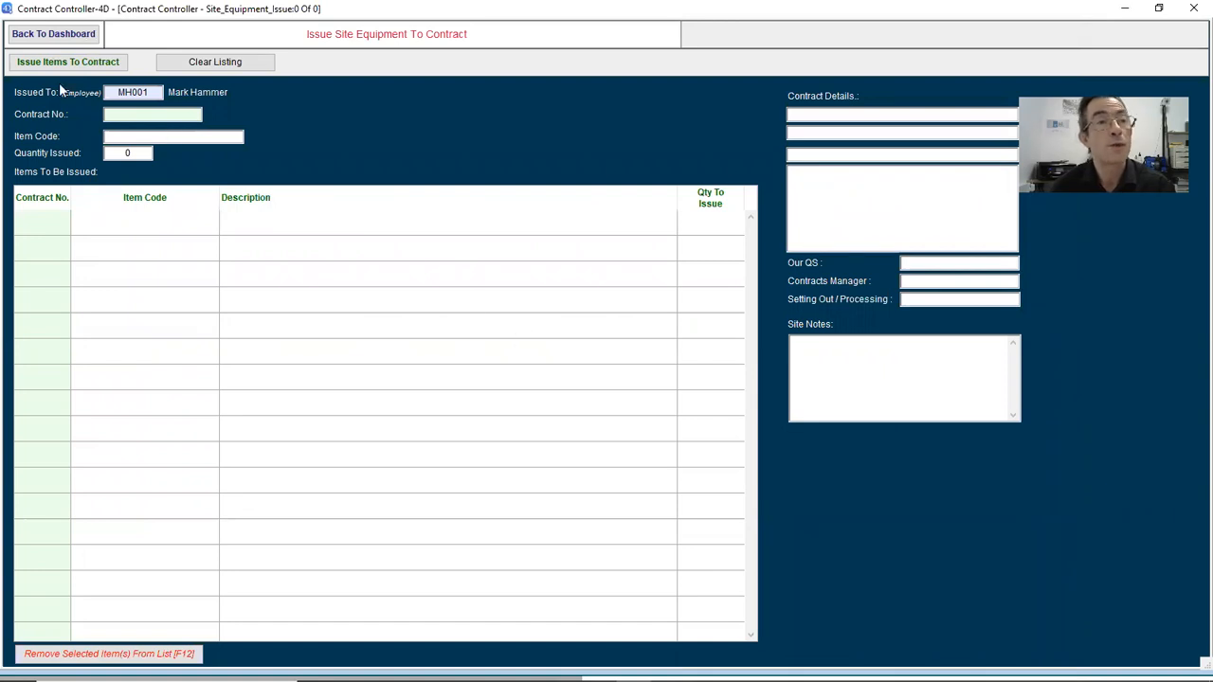
pyautogui.click(52, 35)
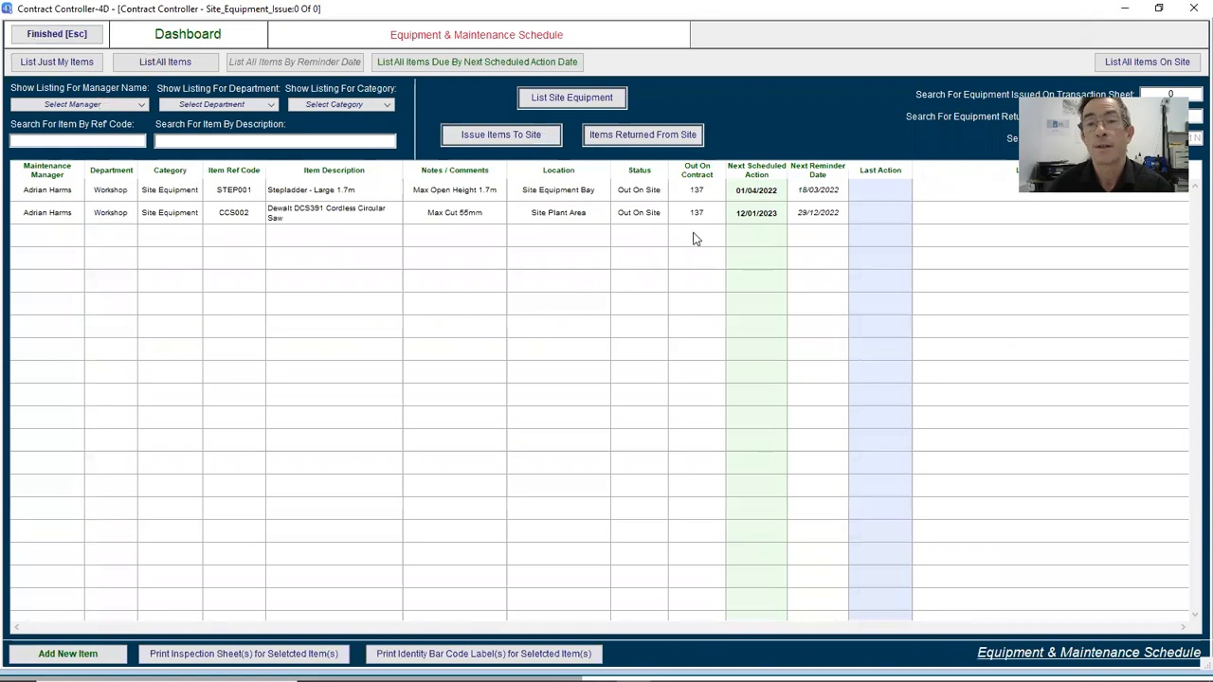
# Step: Review the full audit details of circular saw CCS002 from the site equipment list and leave its record without saving
pyautogui.click(553, 98)
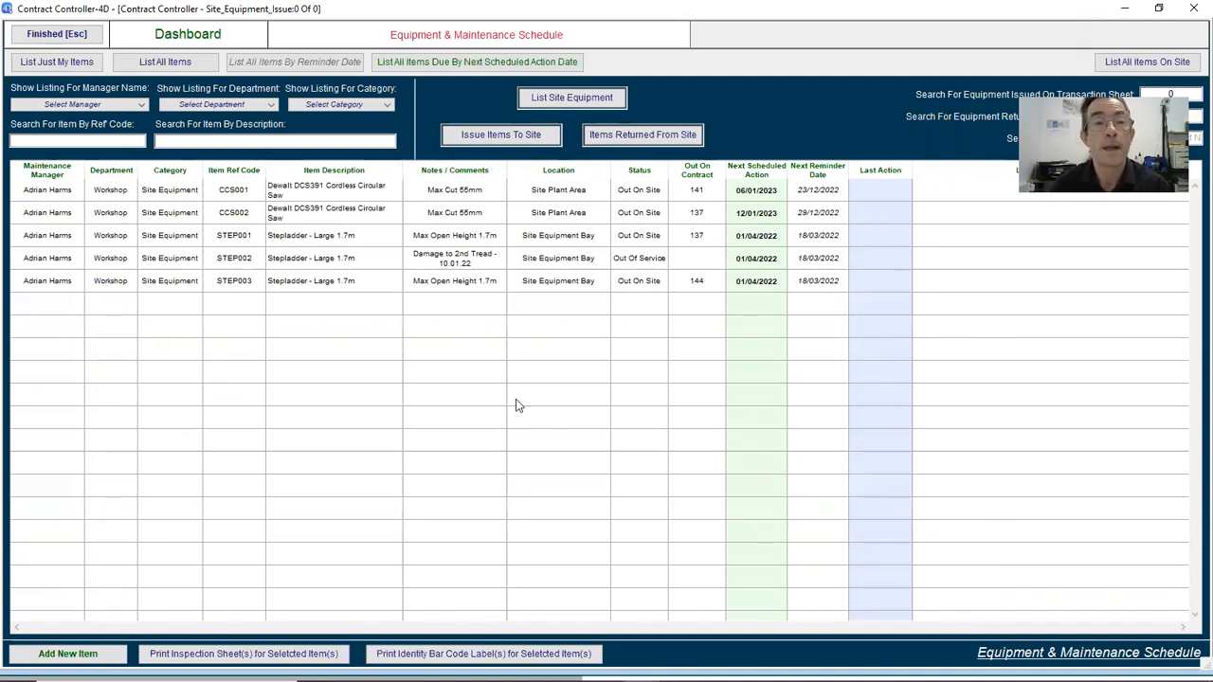
pyautogui.doubleClick(347, 210)
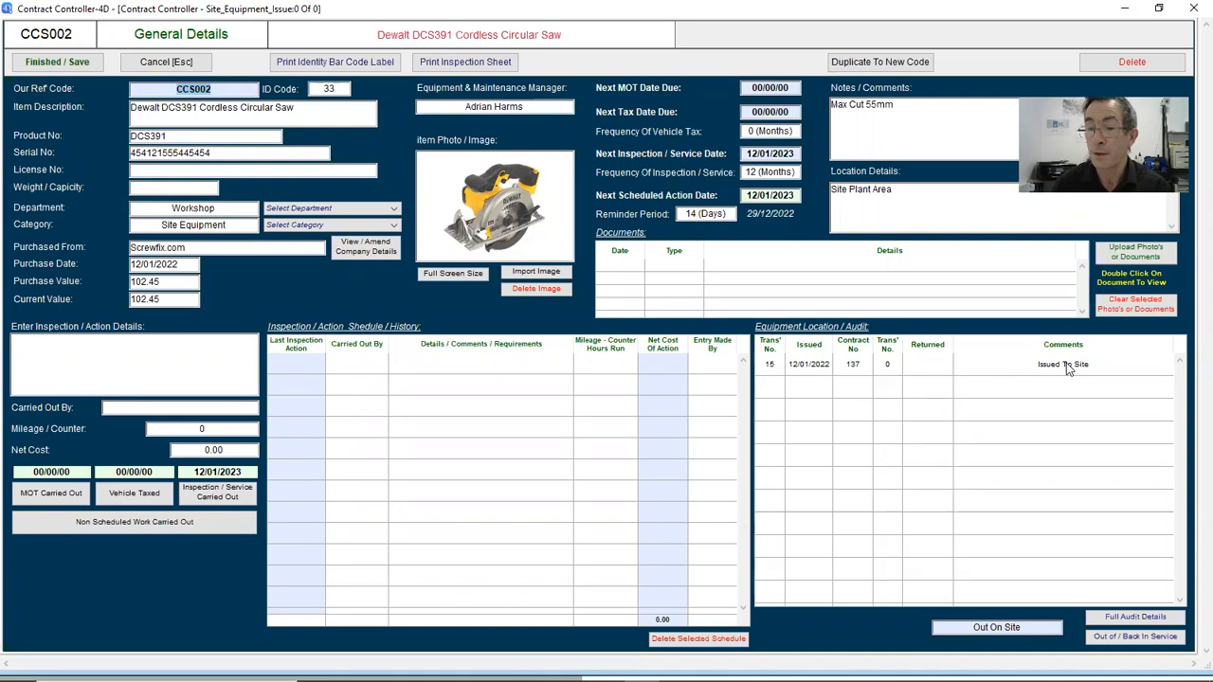
pyautogui.click(1134, 617)
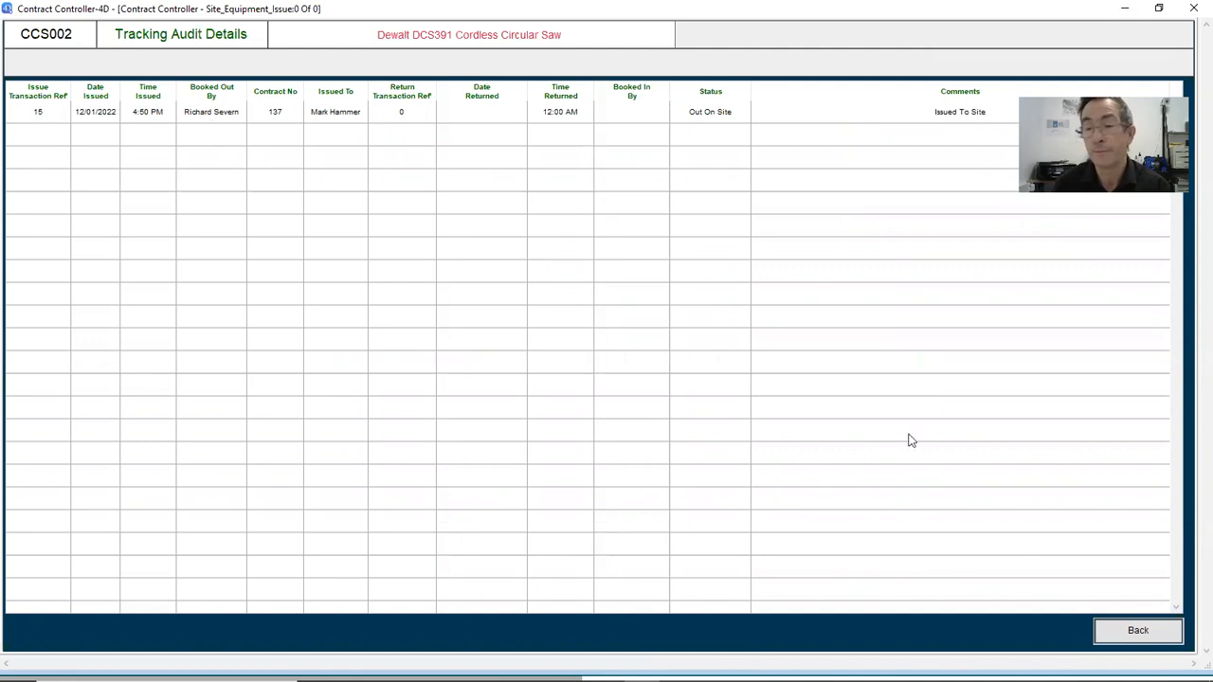
pyautogui.click(1137, 629)
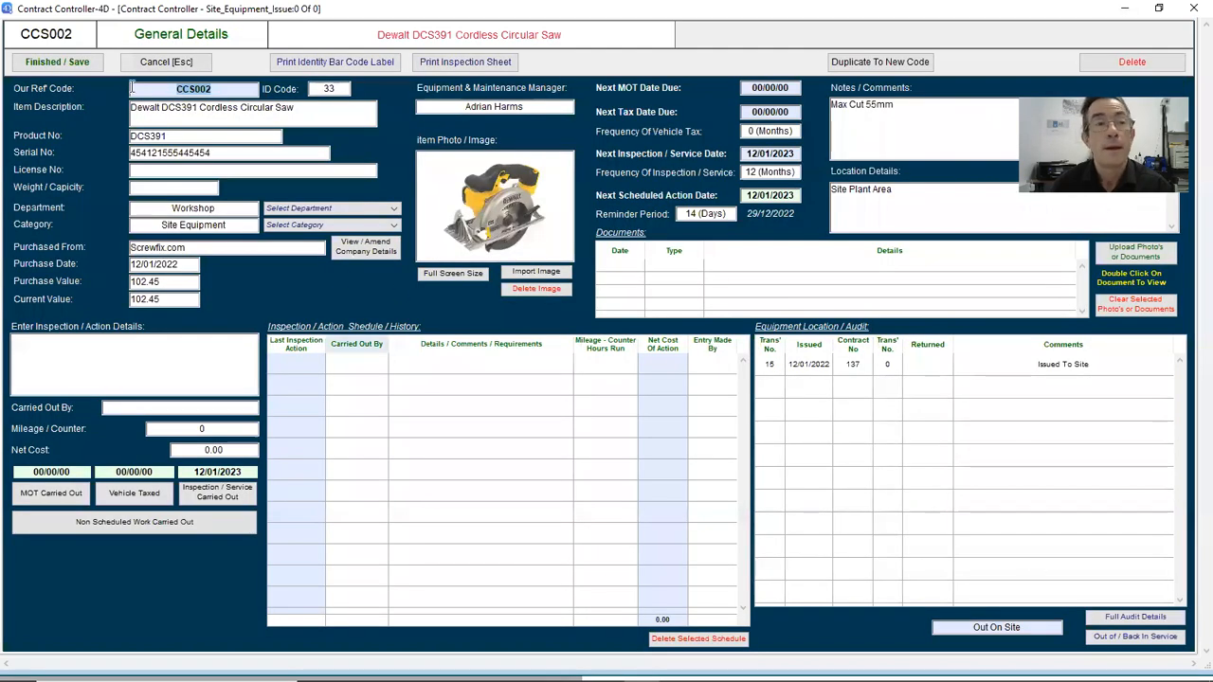
pyautogui.click(165, 62)
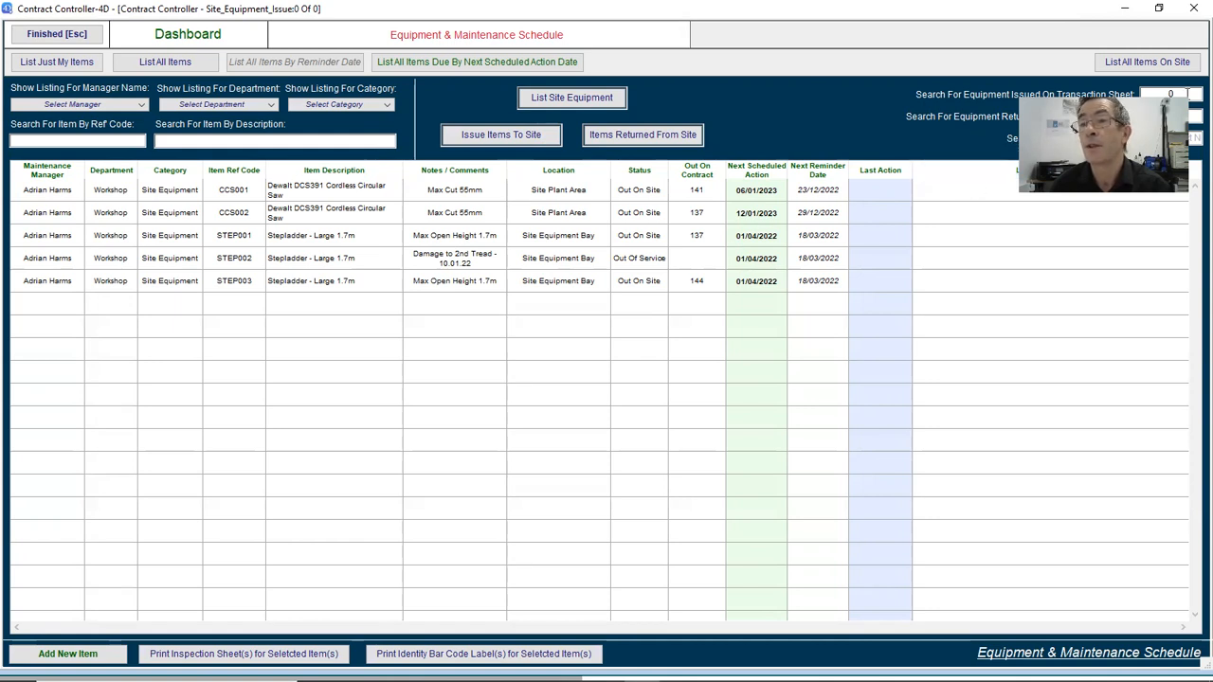
# Step: Search for equipment issued on transaction sheet 15, showing only the items without printing a duplicate sheet
pyautogui.doubleClick(1184, 93)
pyautogui.write('15')
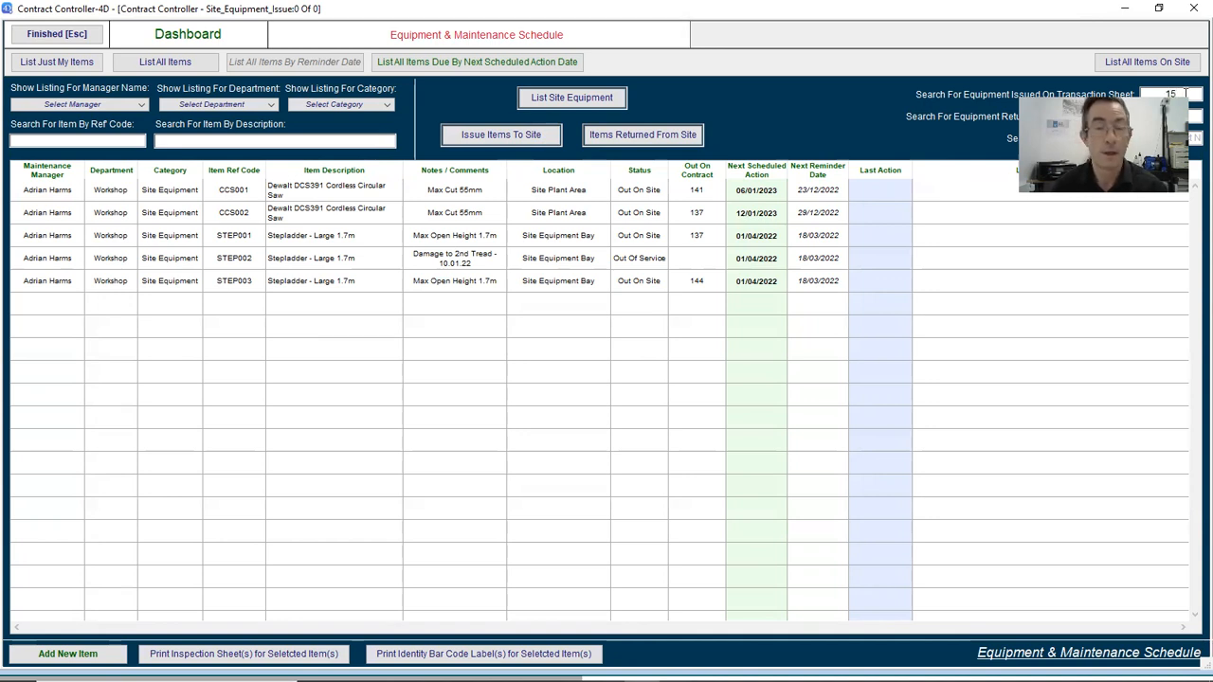
pyautogui.press('Return')
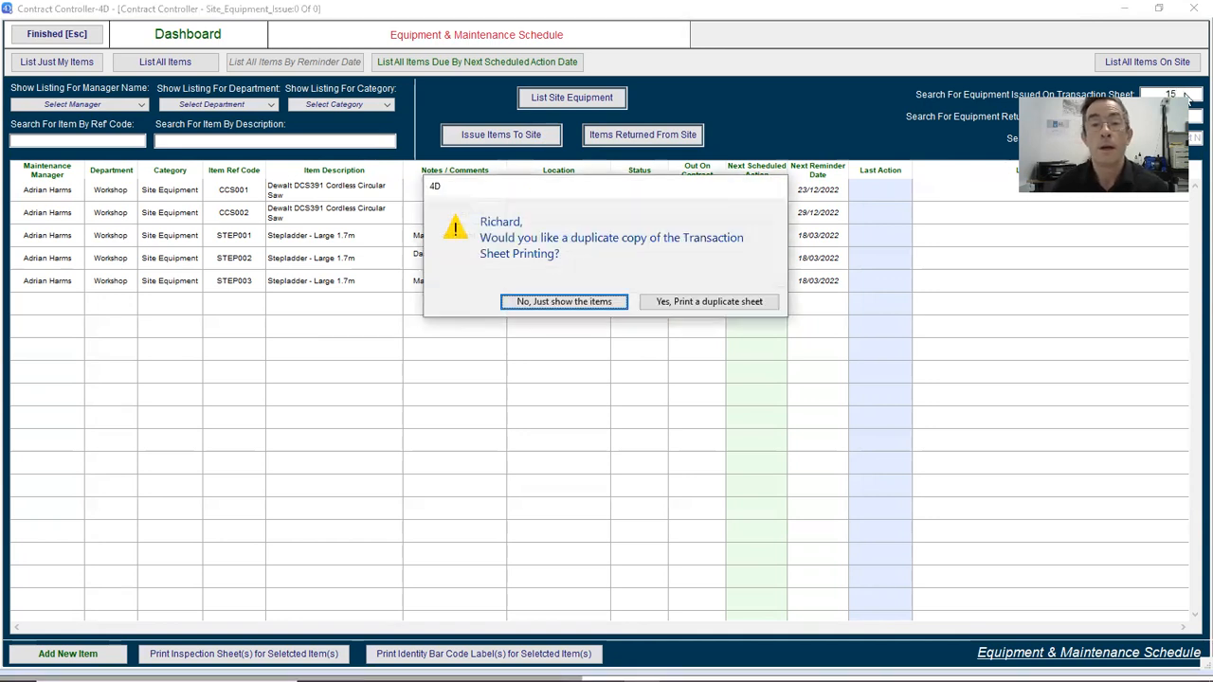
pyautogui.click(558, 303)
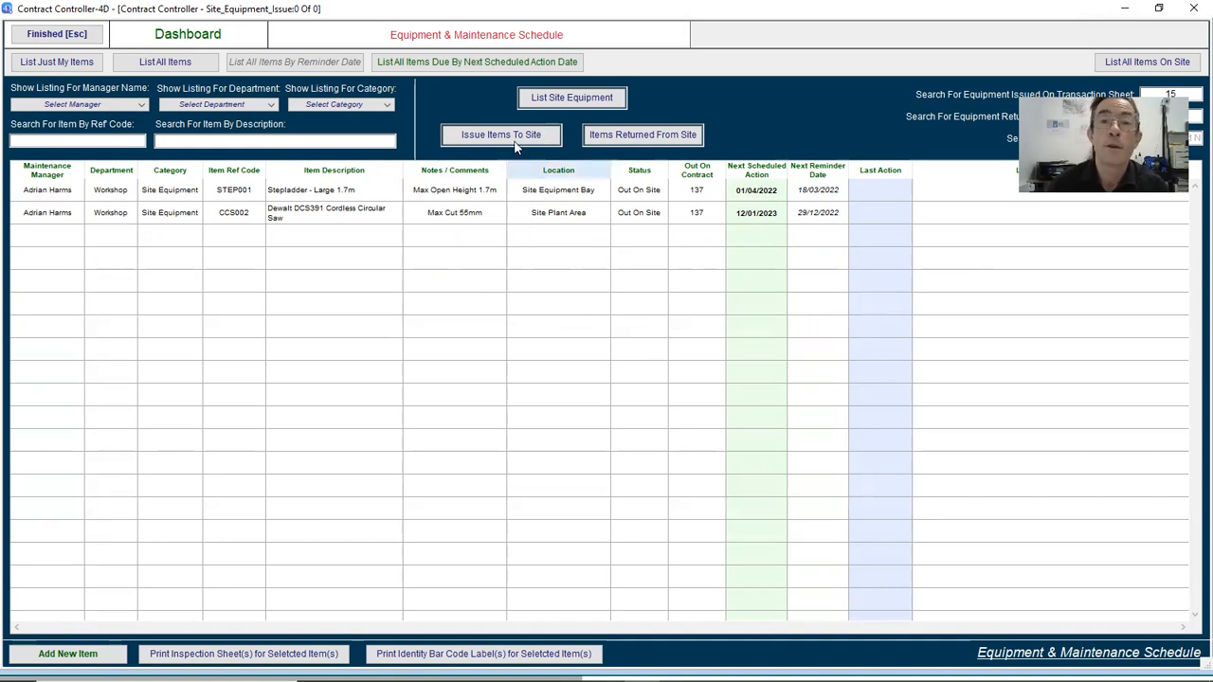
# Step: List the site equipment again and add items STEP003 and CCS001 to a new return from site
pyautogui.click(570, 102)
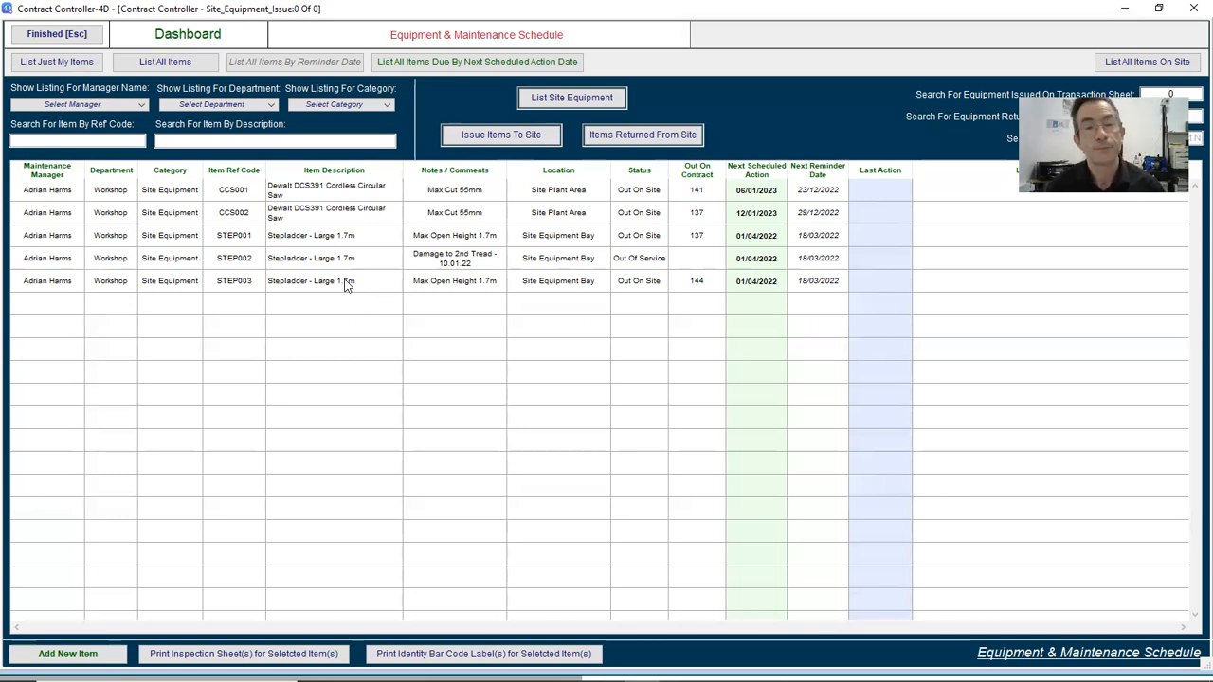
pyautogui.click(625, 137)
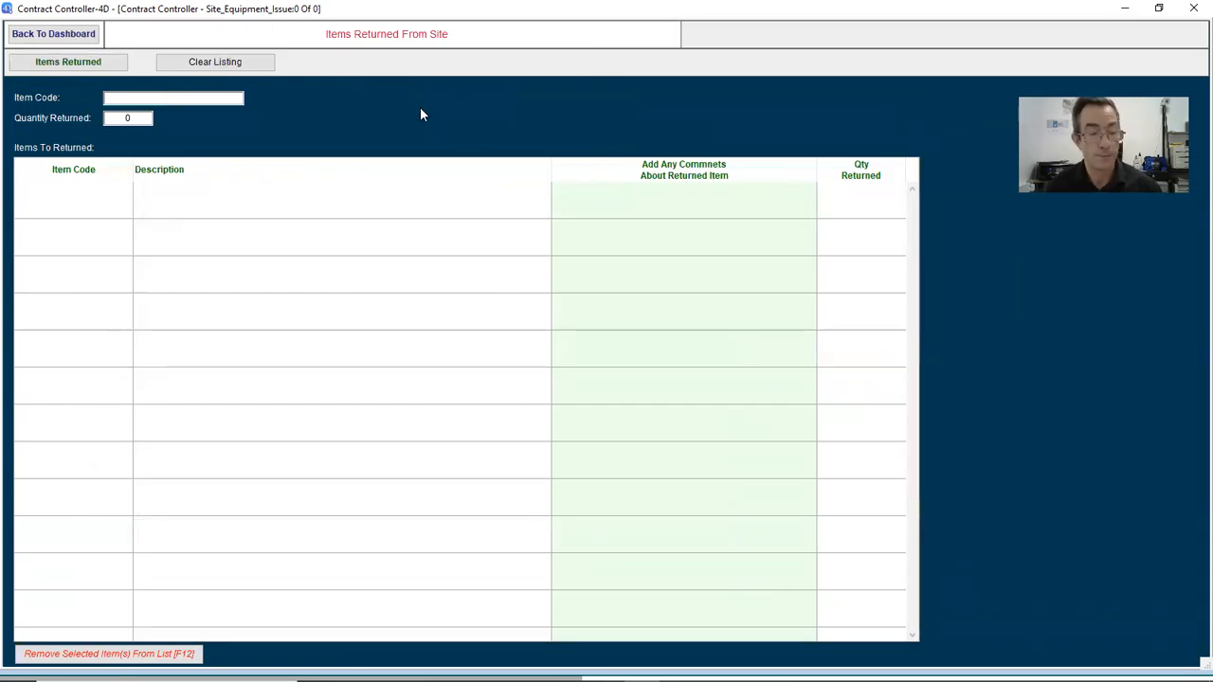
pyautogui.write('STEP003')
pyautogui.press('Return')
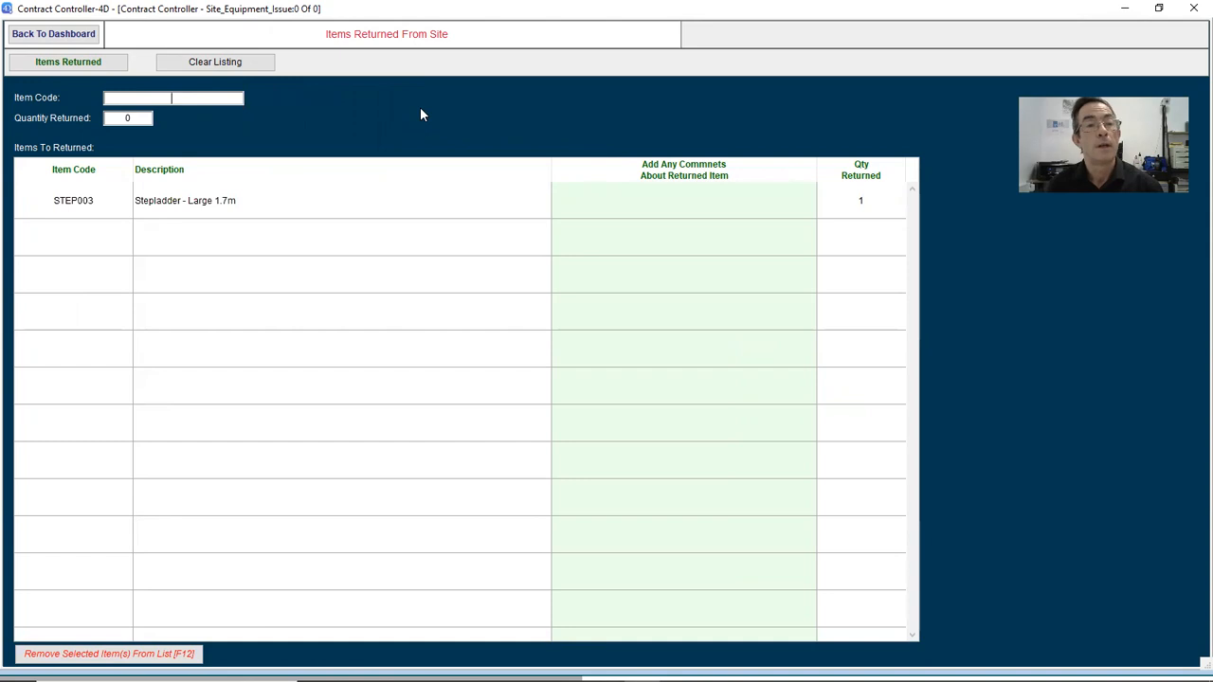
pyautogui.write('CCS001')
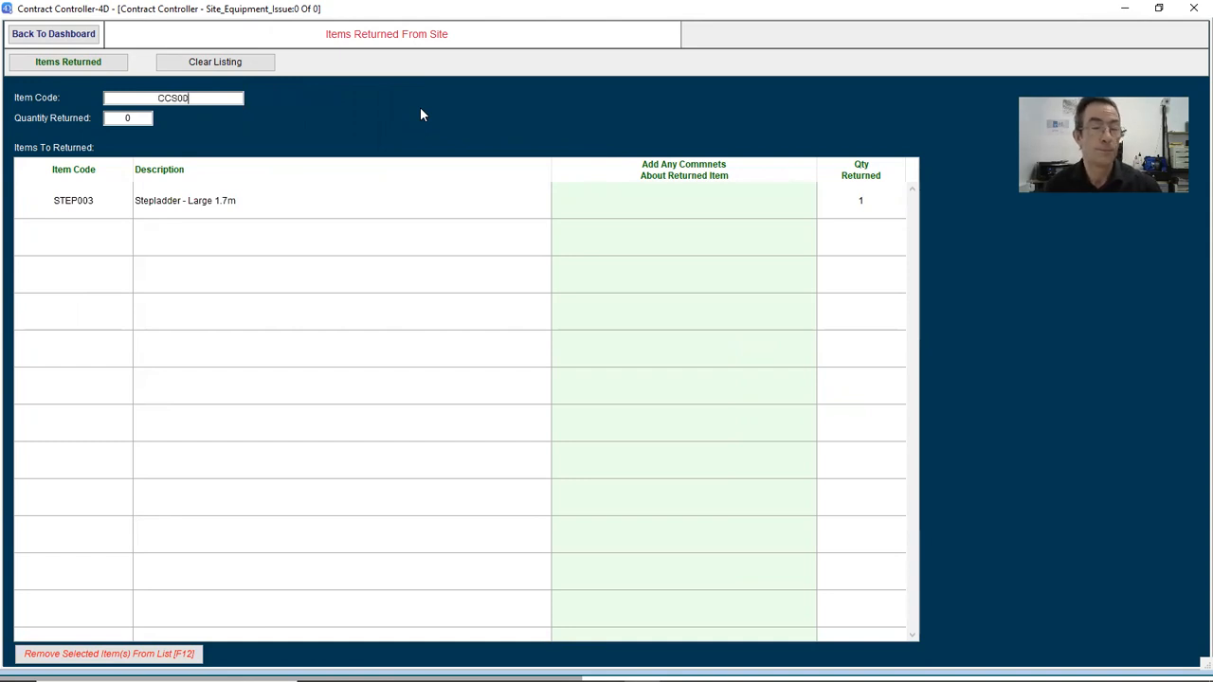
pyautogui.press('Return')
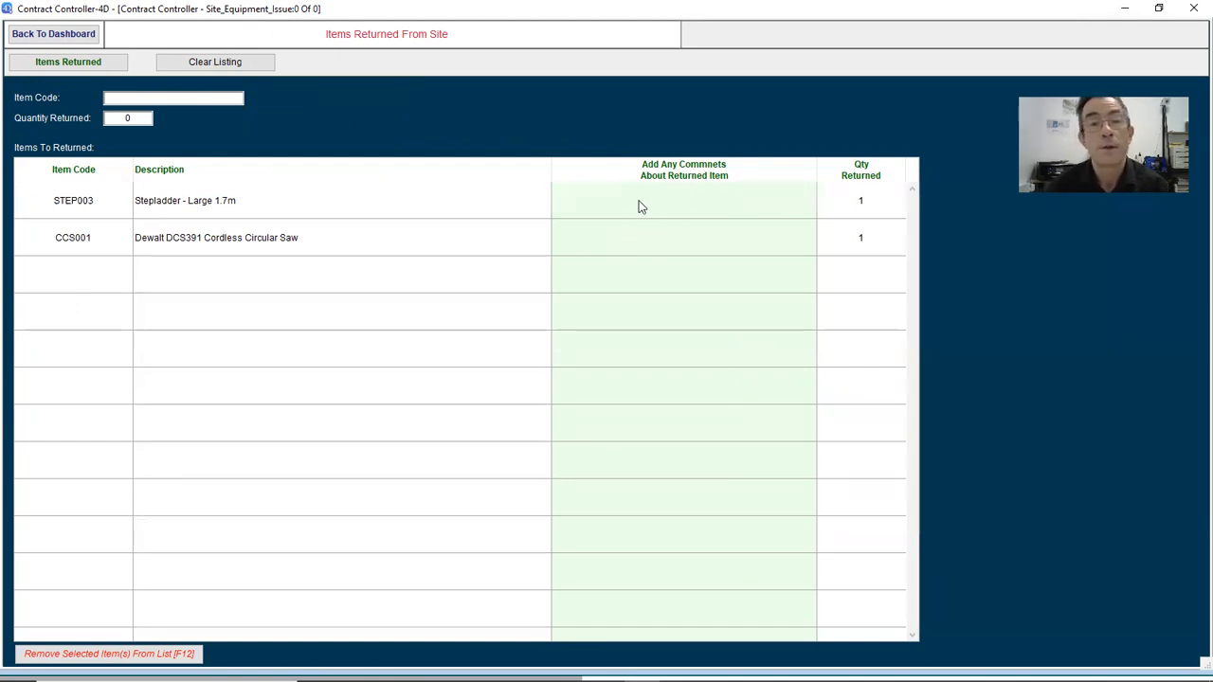
# Step: Add the comment "Blade Needs Replacing" to the returned circular saw CCS001
pyautogui.click(642, 234)
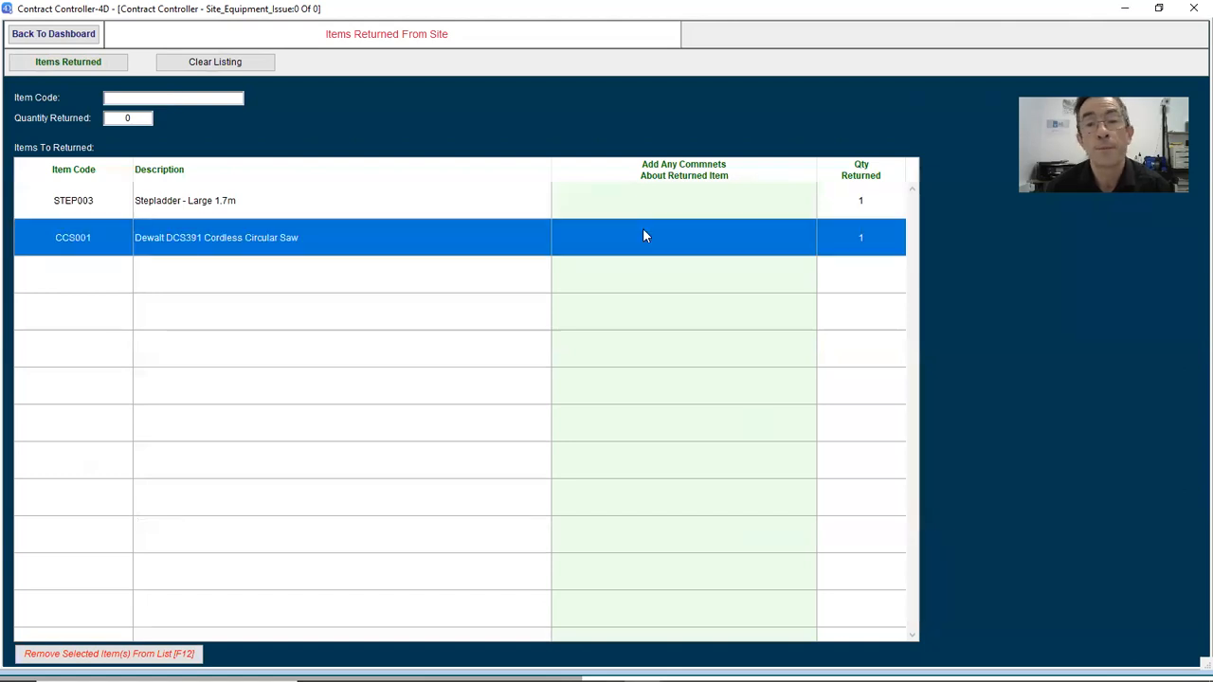
pyautogui.click(660, 237)
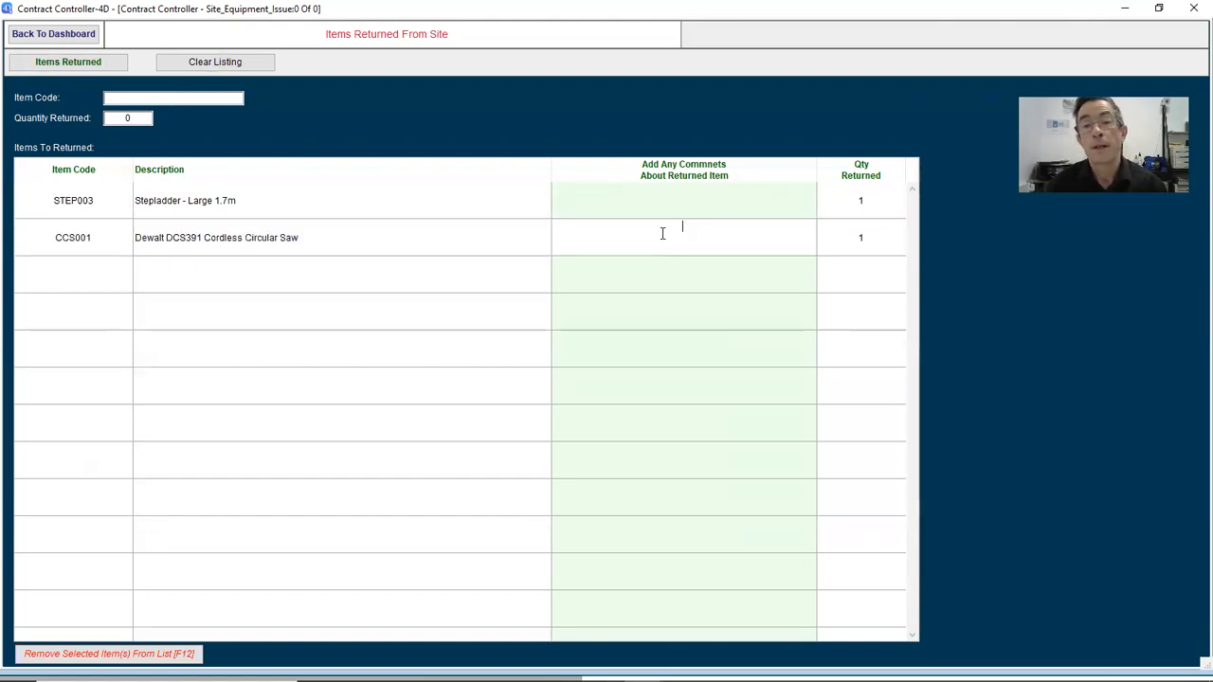
pyautogui.write('Blade Needs Replacing')
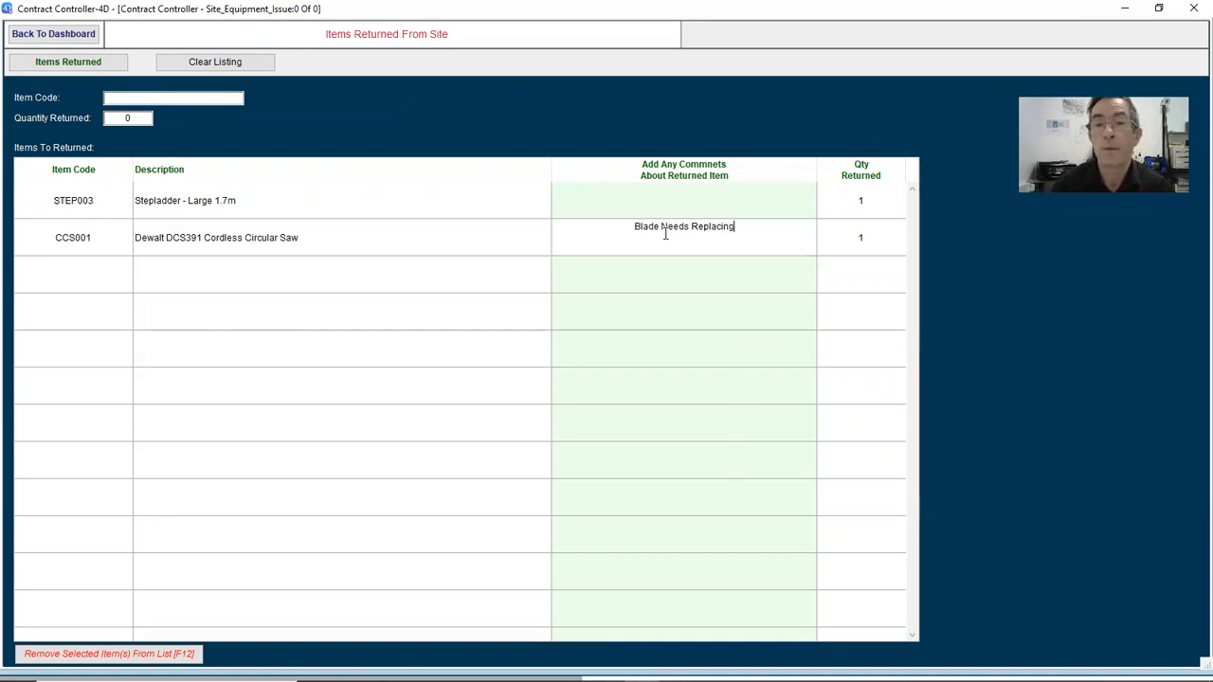
# Step: Book the listed stepladder and circular saw in as returned from site, and go back to the equipment dashboard
pyautogui.click(59, 68)
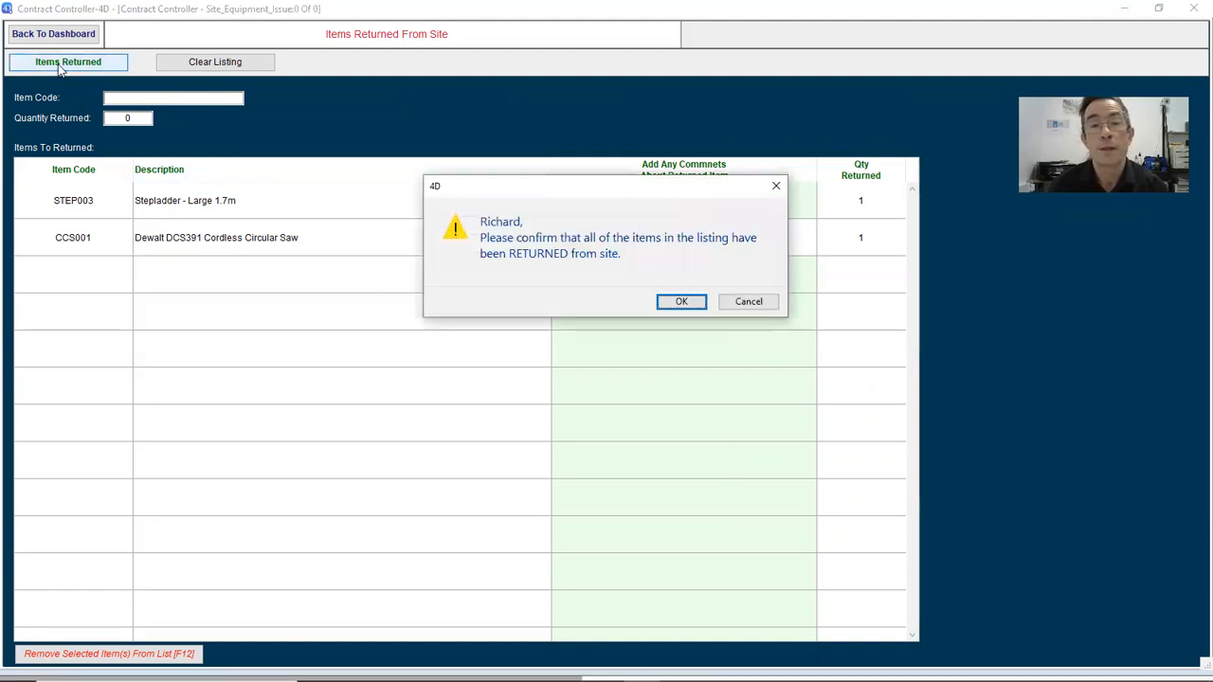
pyautogui.click(690, 303)
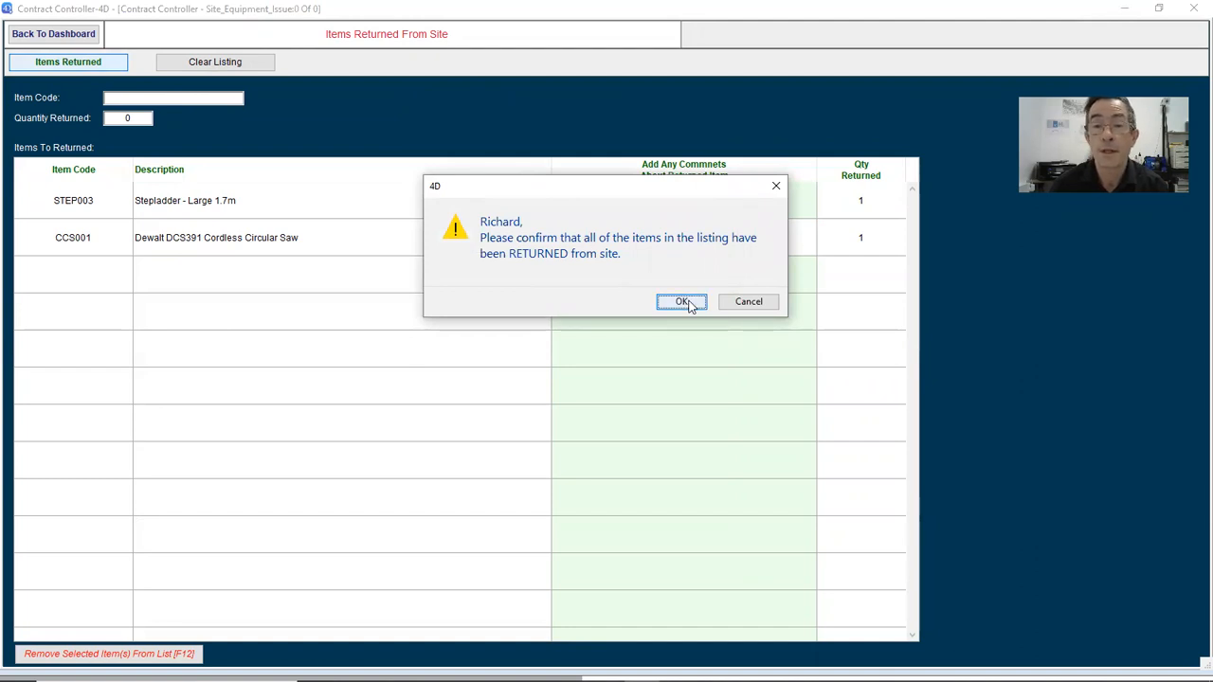
pyautogui.click(764, 294)
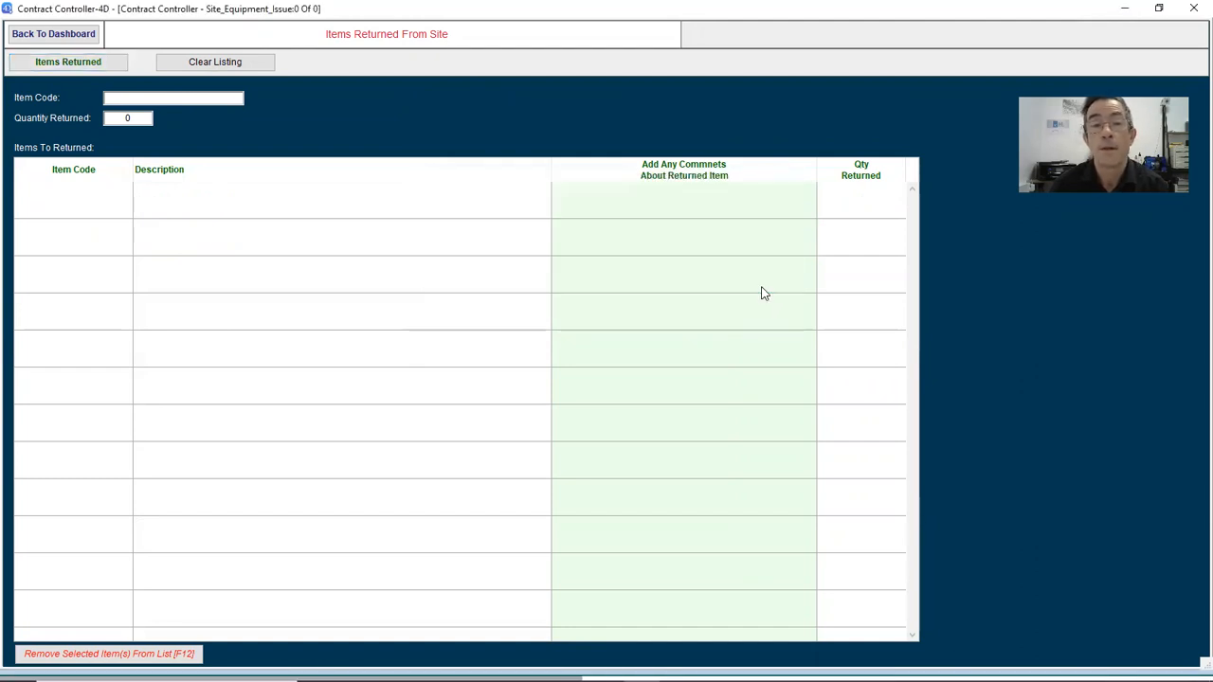
pyautogui.click(70, 35)
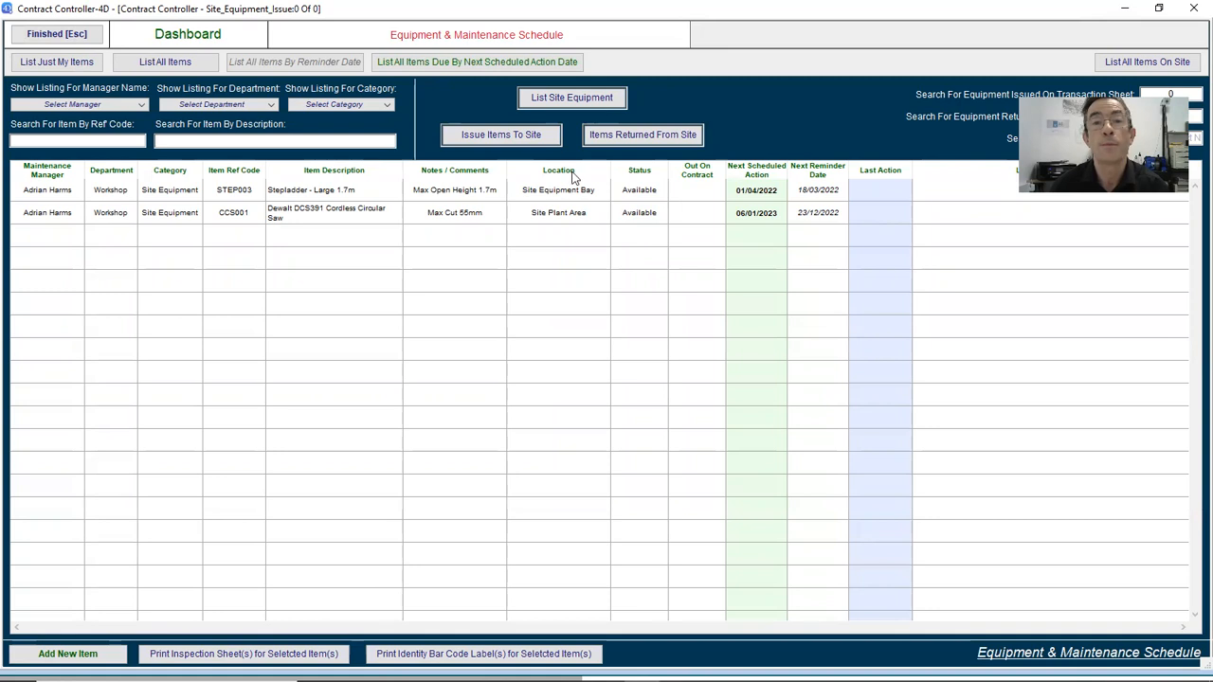
# Step: Open circular saw CCS001 from the site equipment list and review its full audit details
pyautogui.click(564, 99)
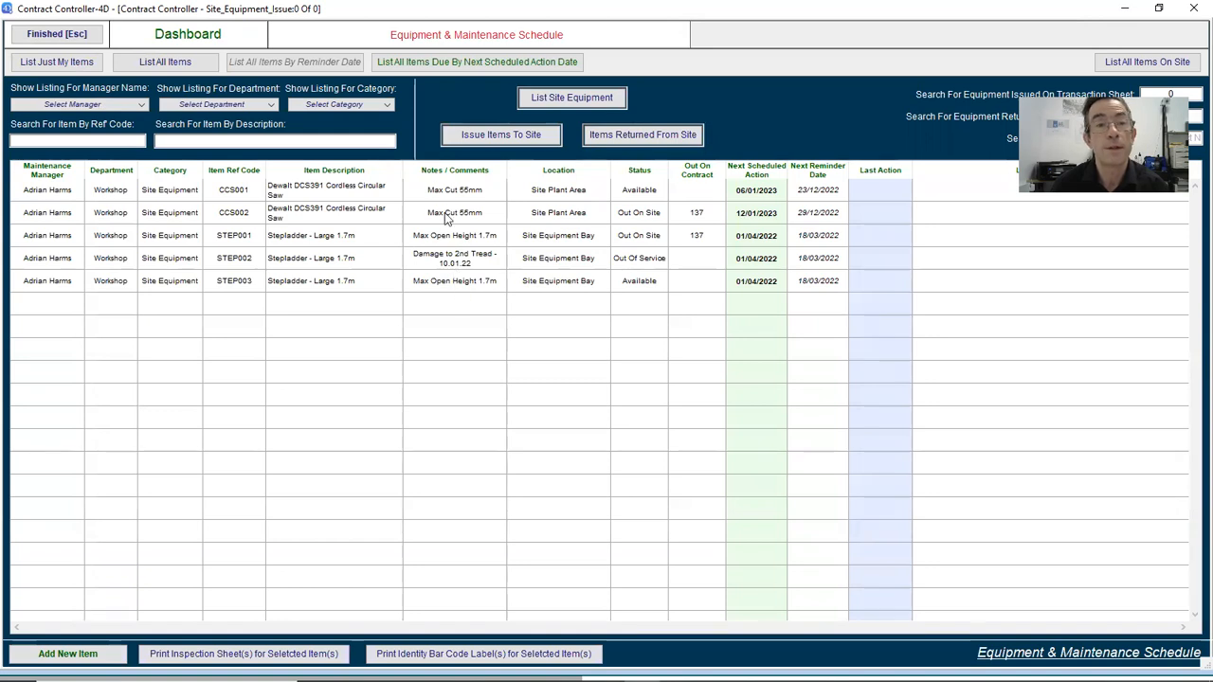
pyautogui.doubleClick(348, 195)
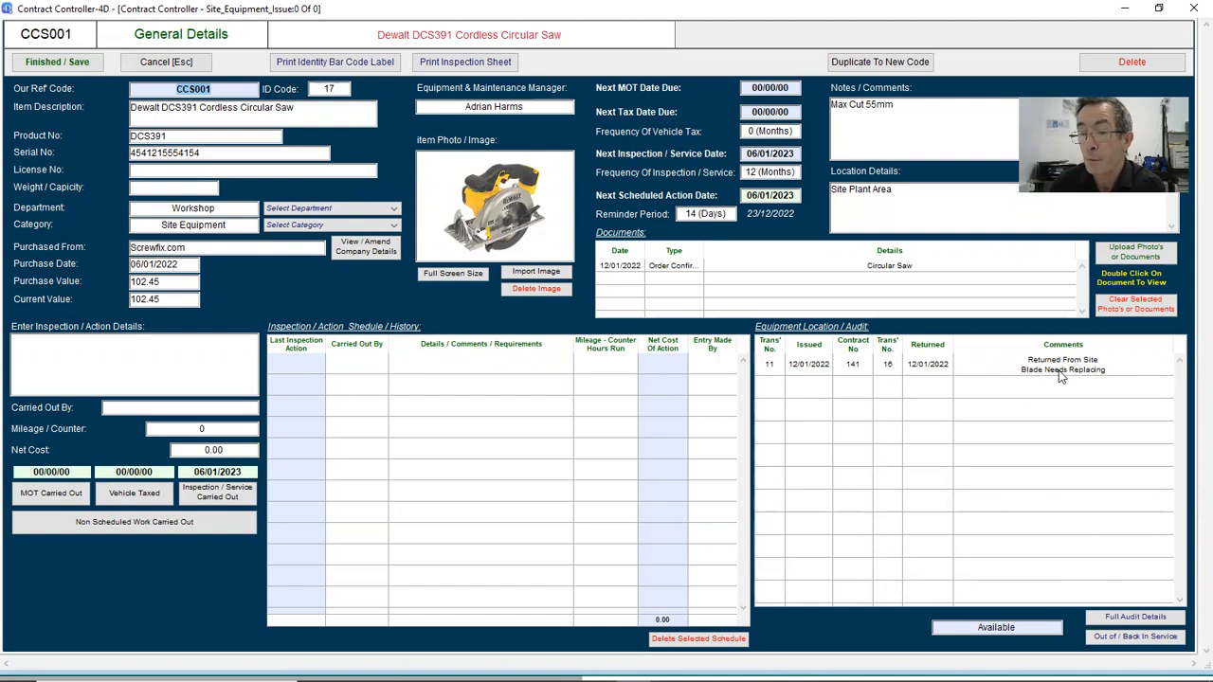
pyautogui.click(1134, 617)
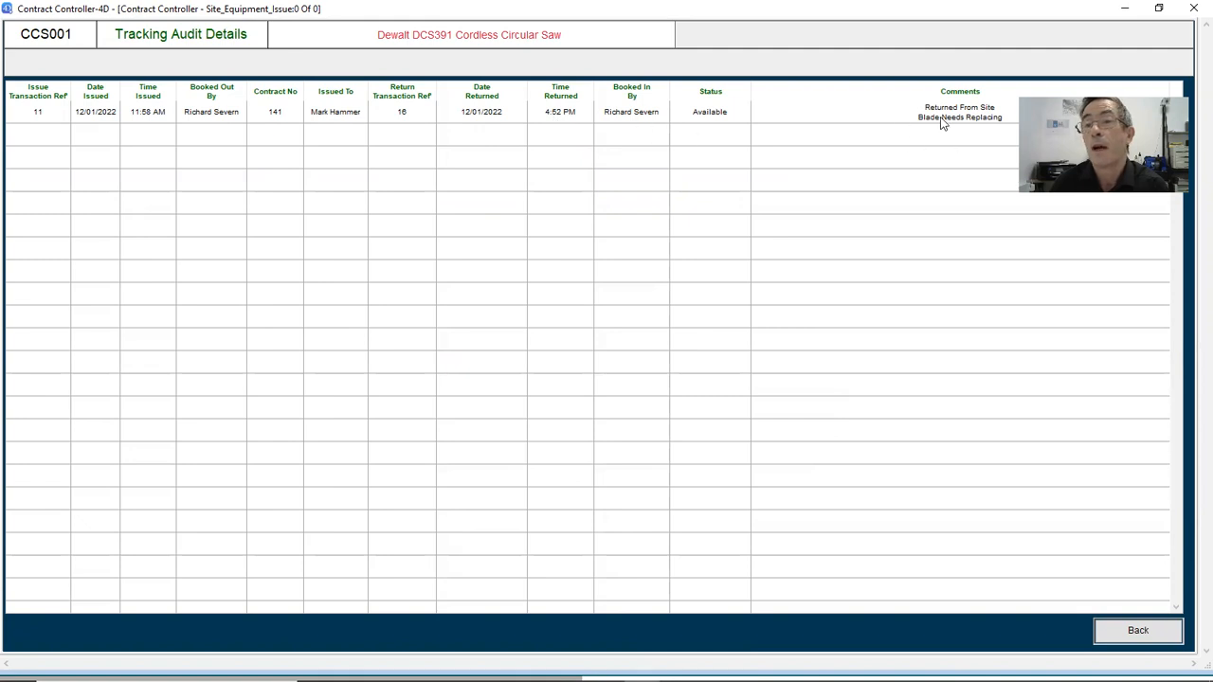
# Step: Leave the audit details of circular saw CCS001, take it out of service and save its record
pyautogui.click(1137, 630)
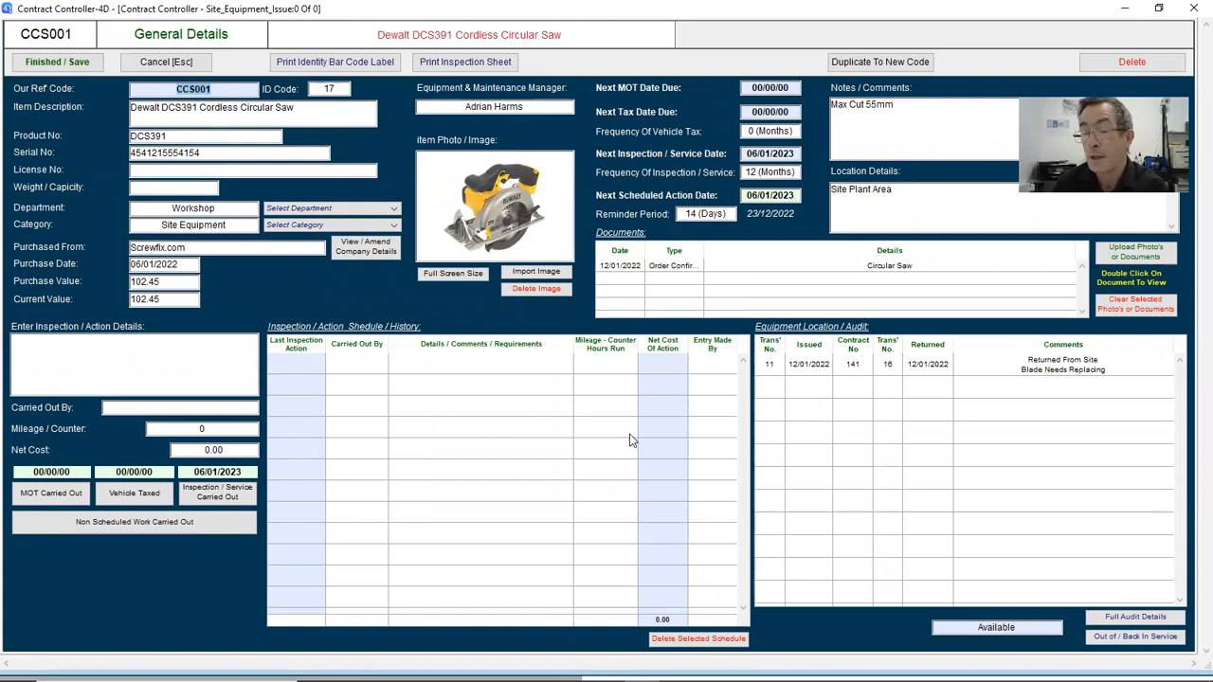
pyautogui.click(1143, 640)
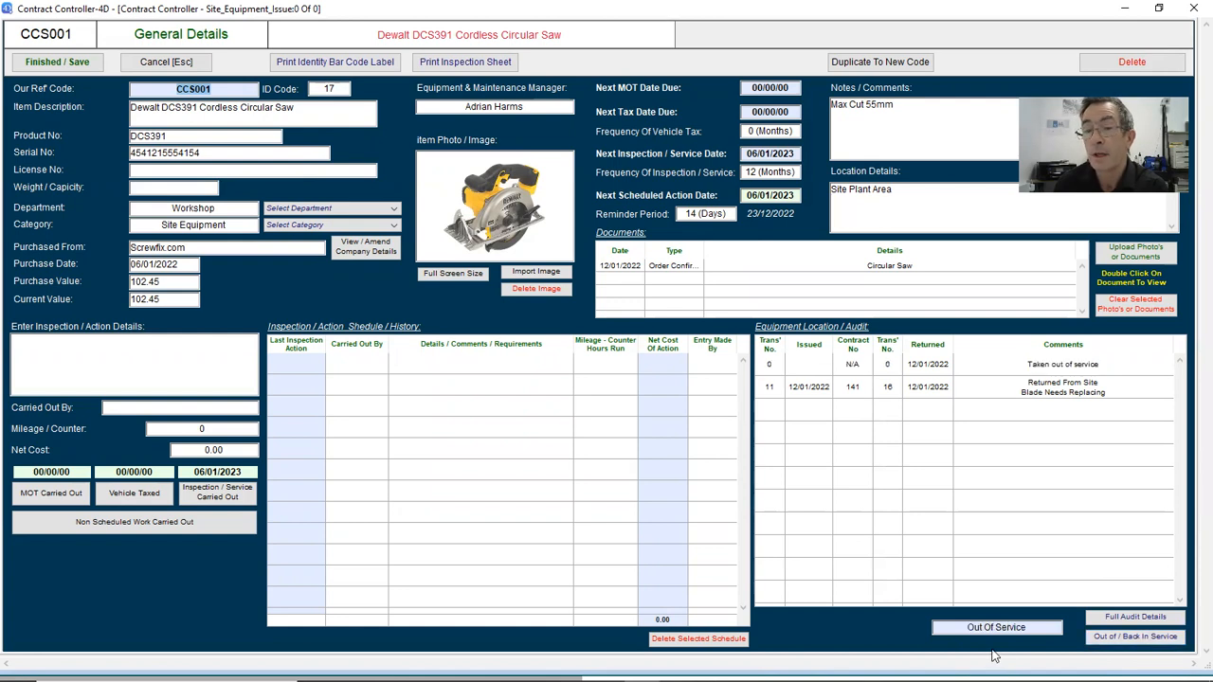
pyautogui.click(89, 65)
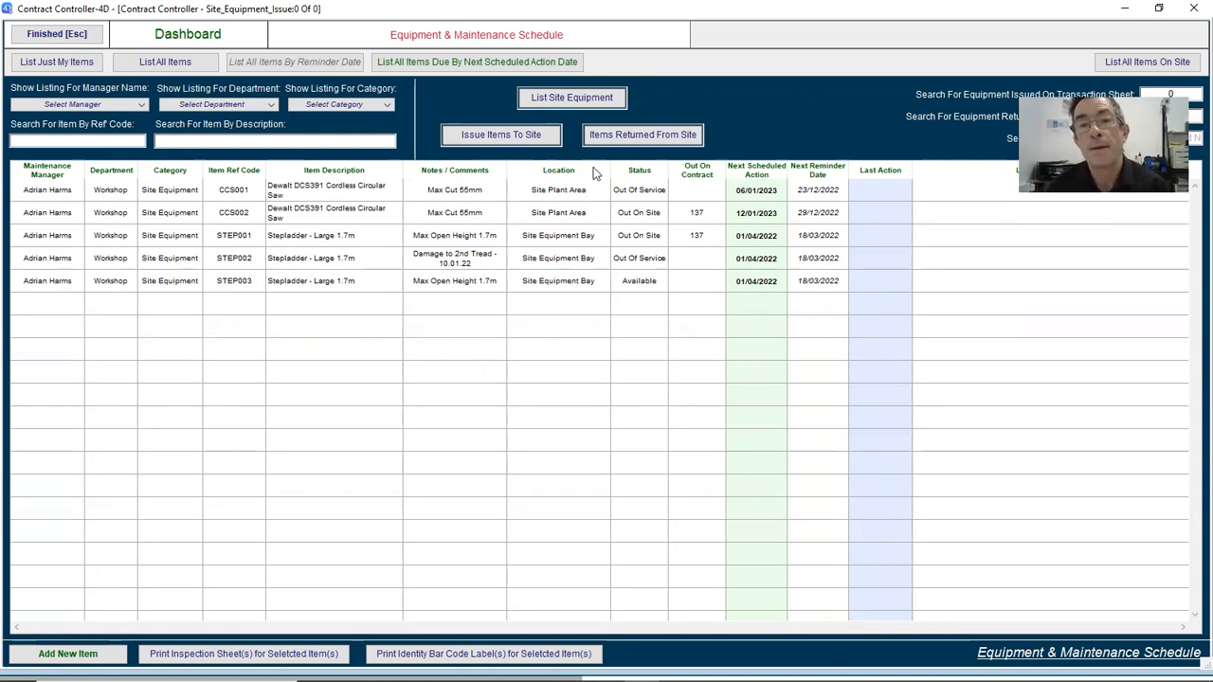
# Step: Try to issue circular saw CCS001 to contract 137 under the employee's code, and return to the dashboard
pyautogui.click(505, 135)
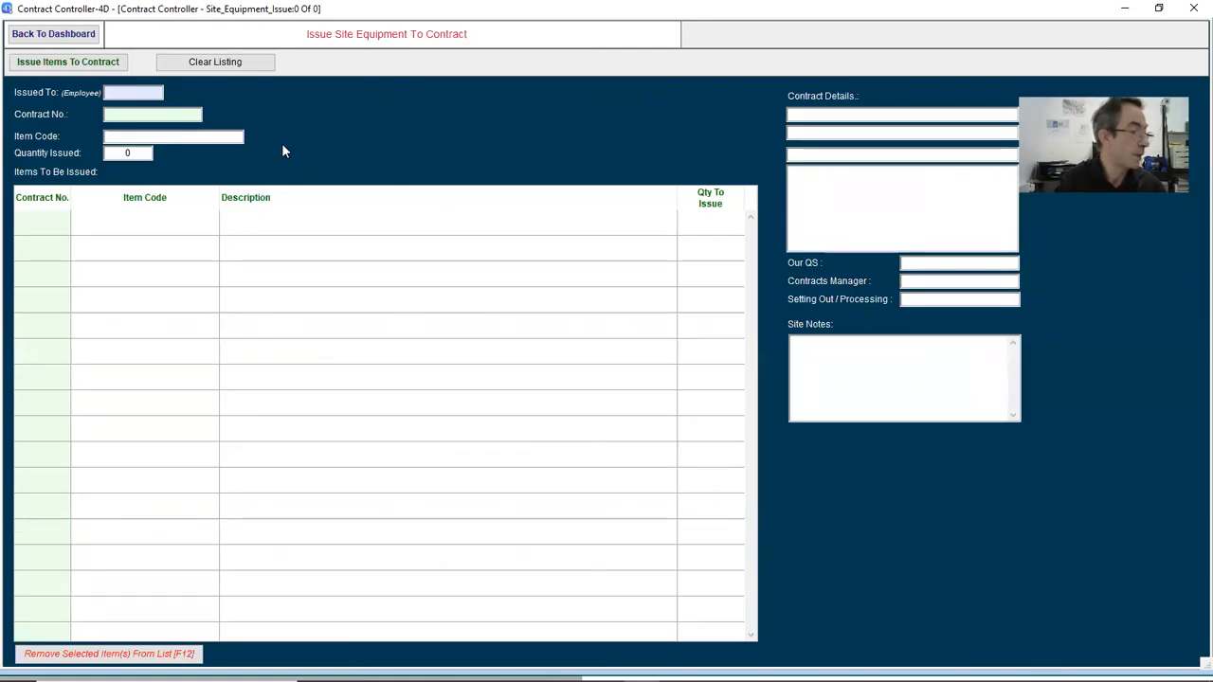
pyautogui.write('MH001')
pyautogui.press('Tab')
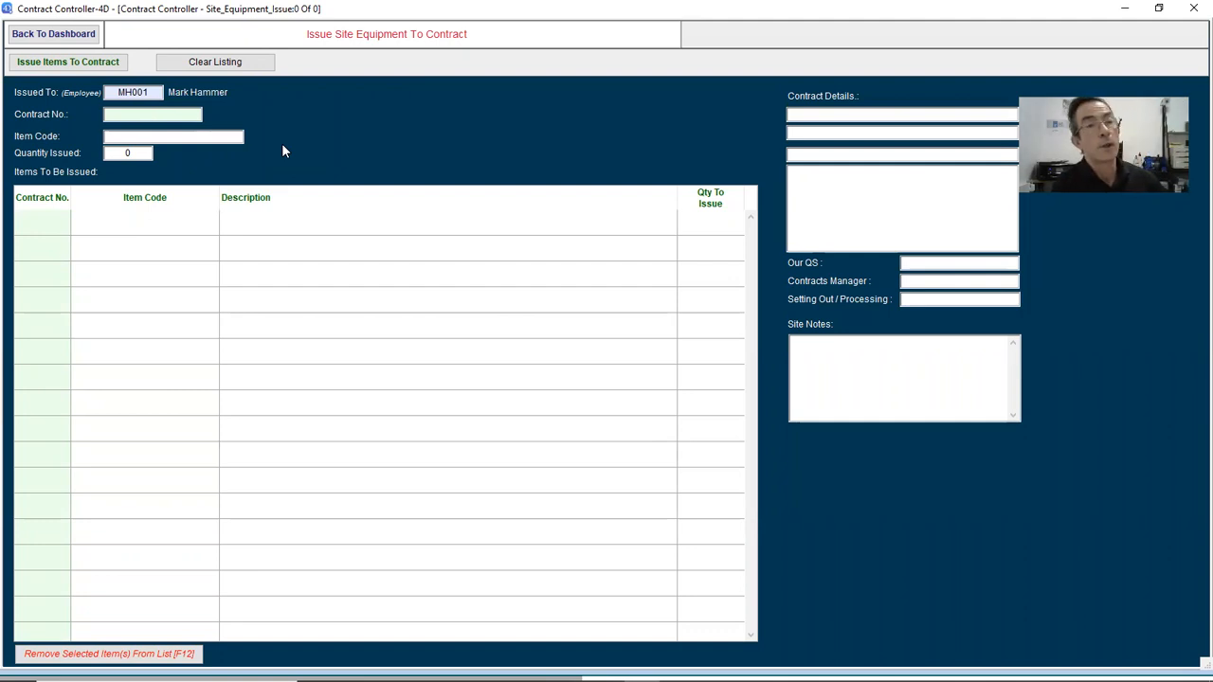
pyautogui.write('137')
pyautogui.press('Tab')
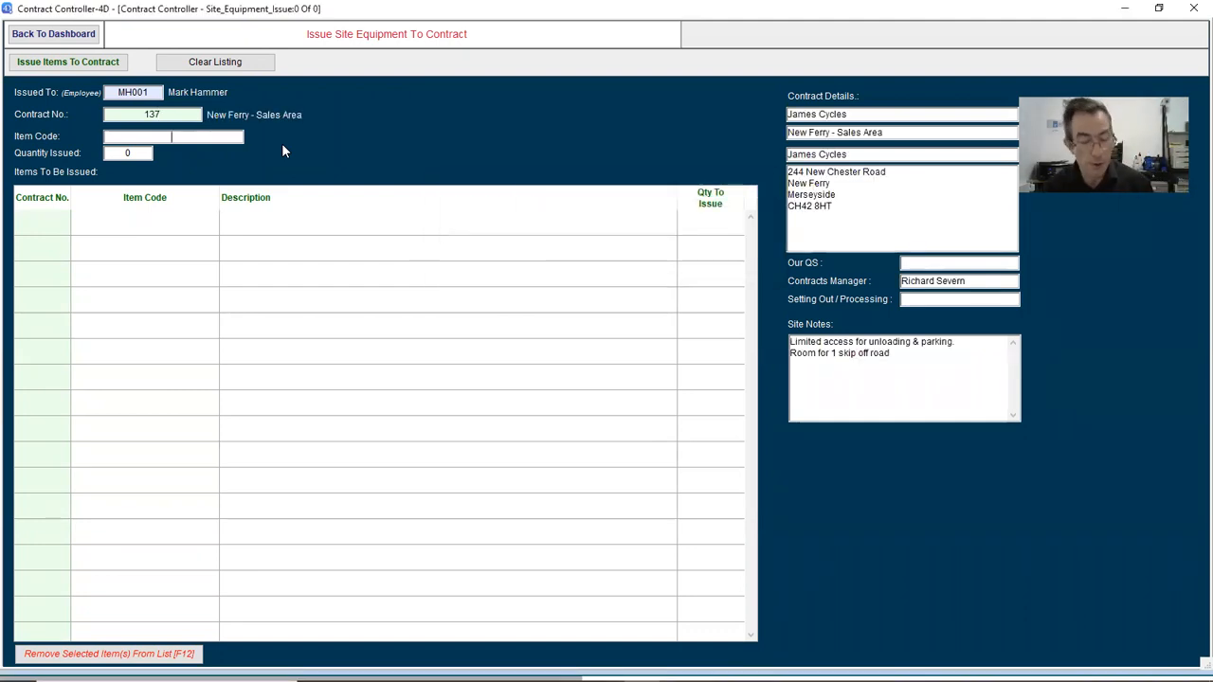
pyautogui.write('CCS001')
pyautogui.press('Return')
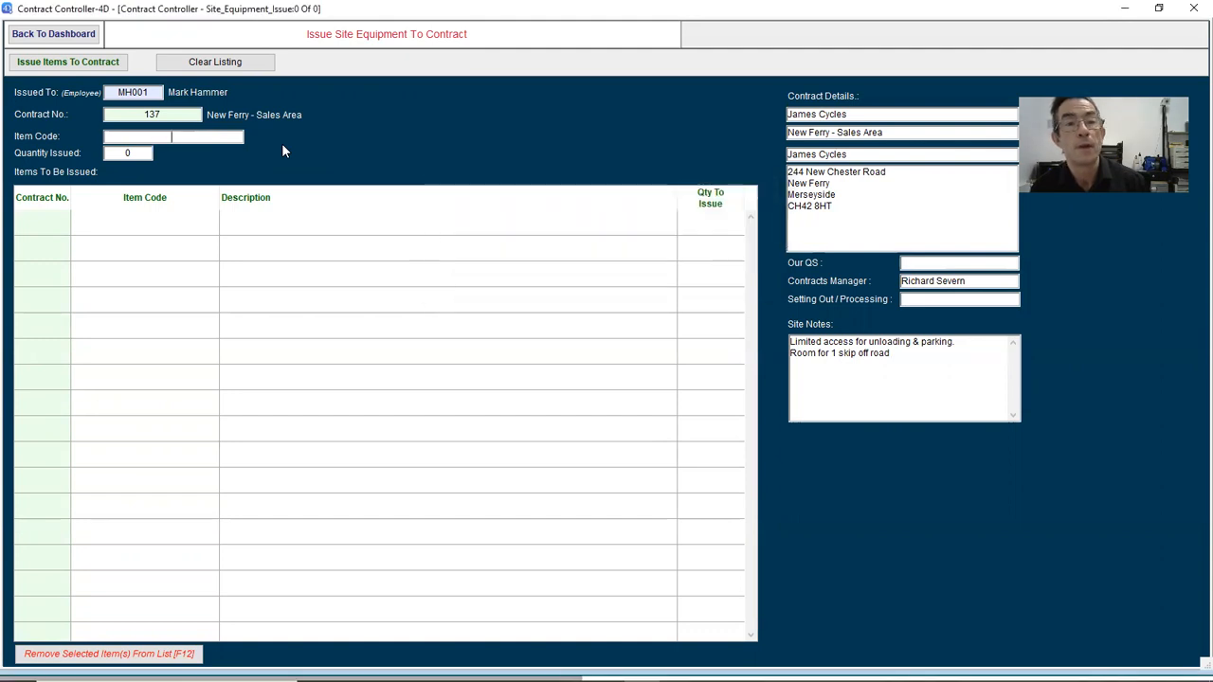
pyautogui.write('CCS001')
pyautogui.press('Return')
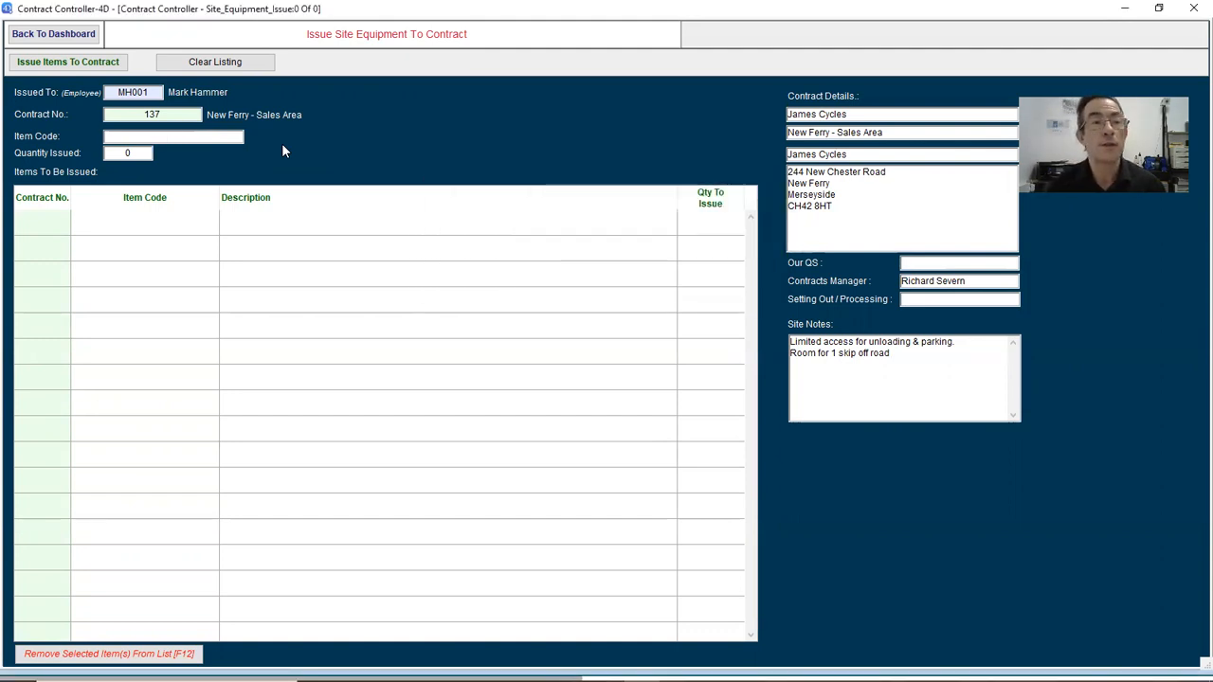
pyautogui.click(57, 35)
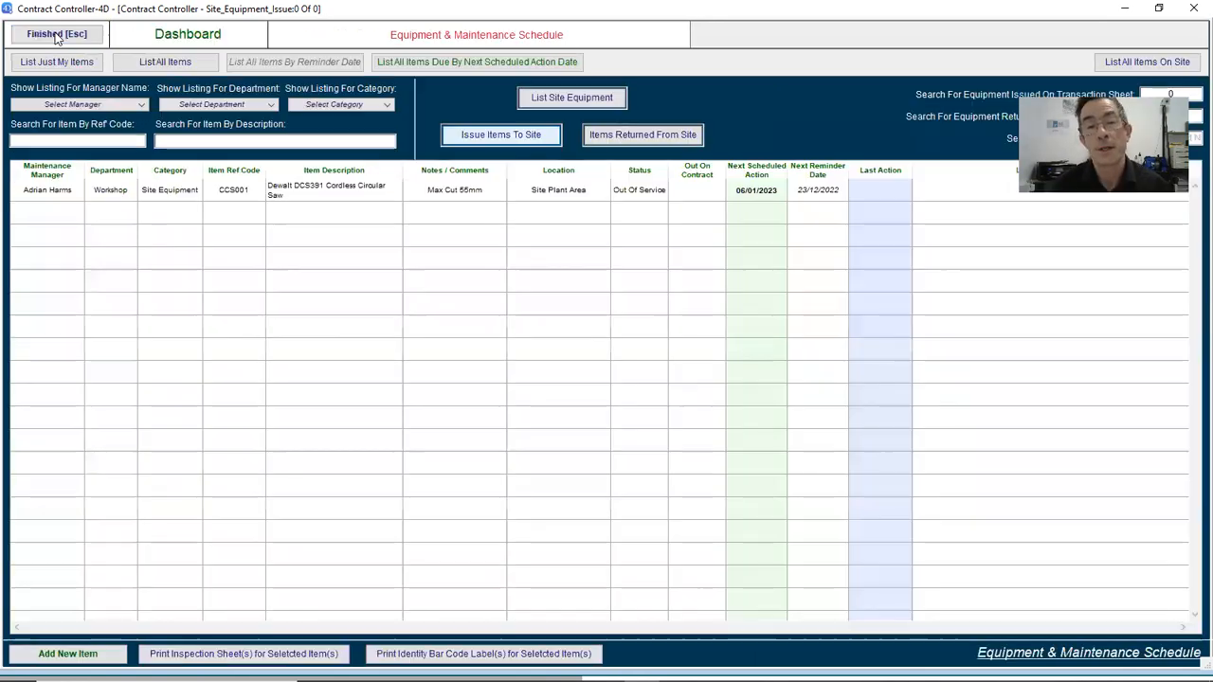
# Step: Reopen circular saw CCS001 from the site equipment list, put it back into service and save its record
pyautogui.click(571, 98)
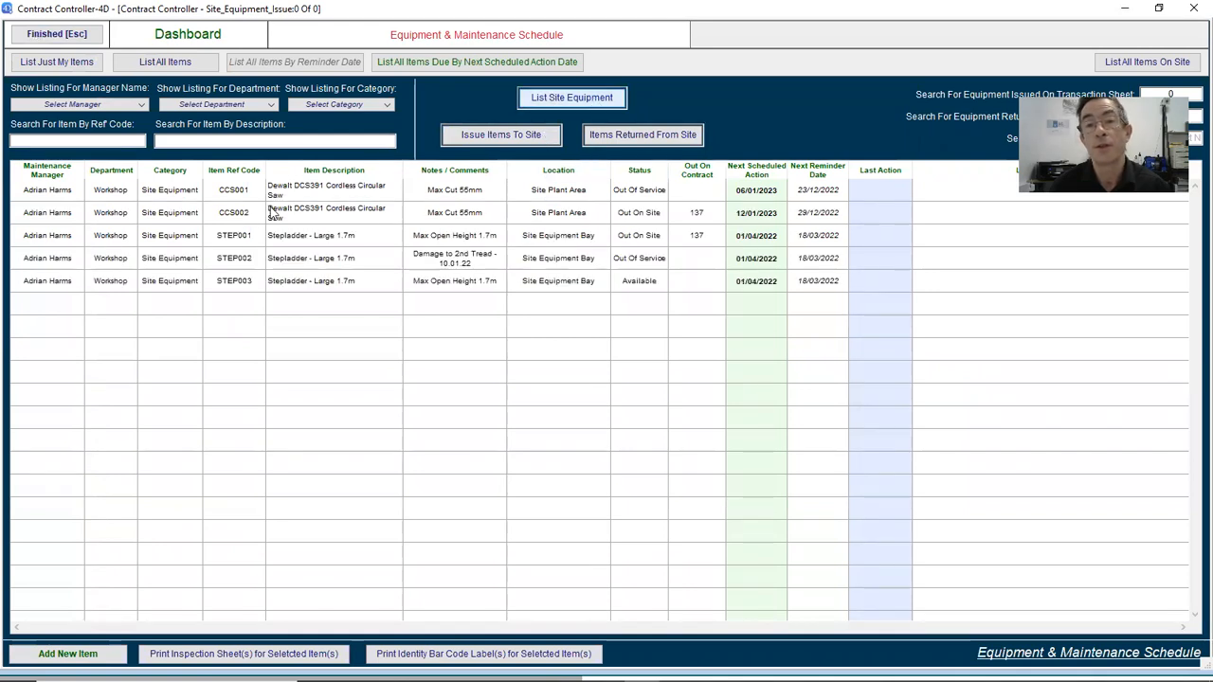
pyautogui.doubleClick(374, 187)
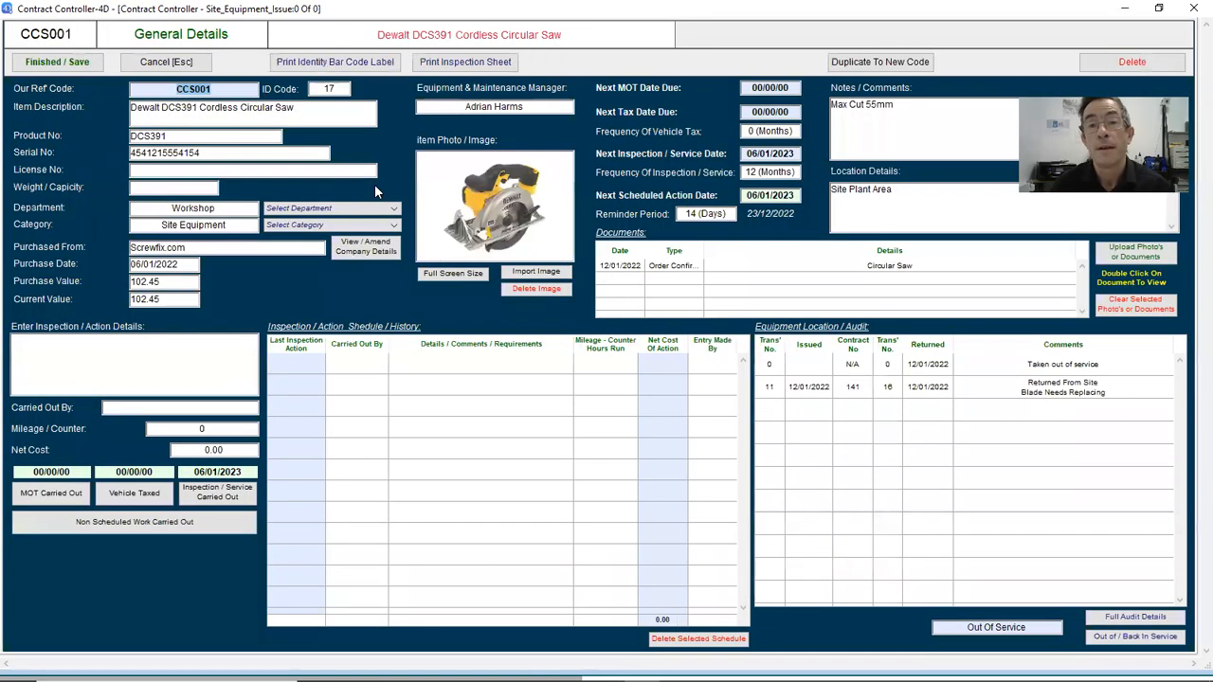
pyautogui.click(1108, 640)
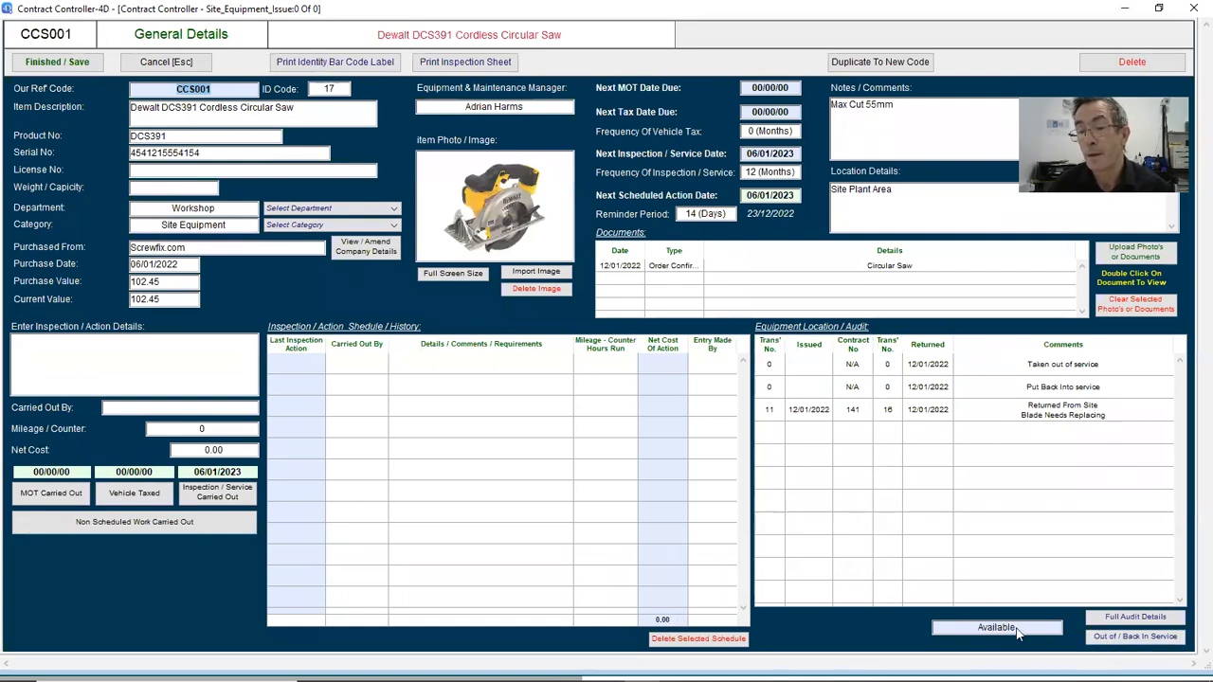
pyautogui.click(80, 63)
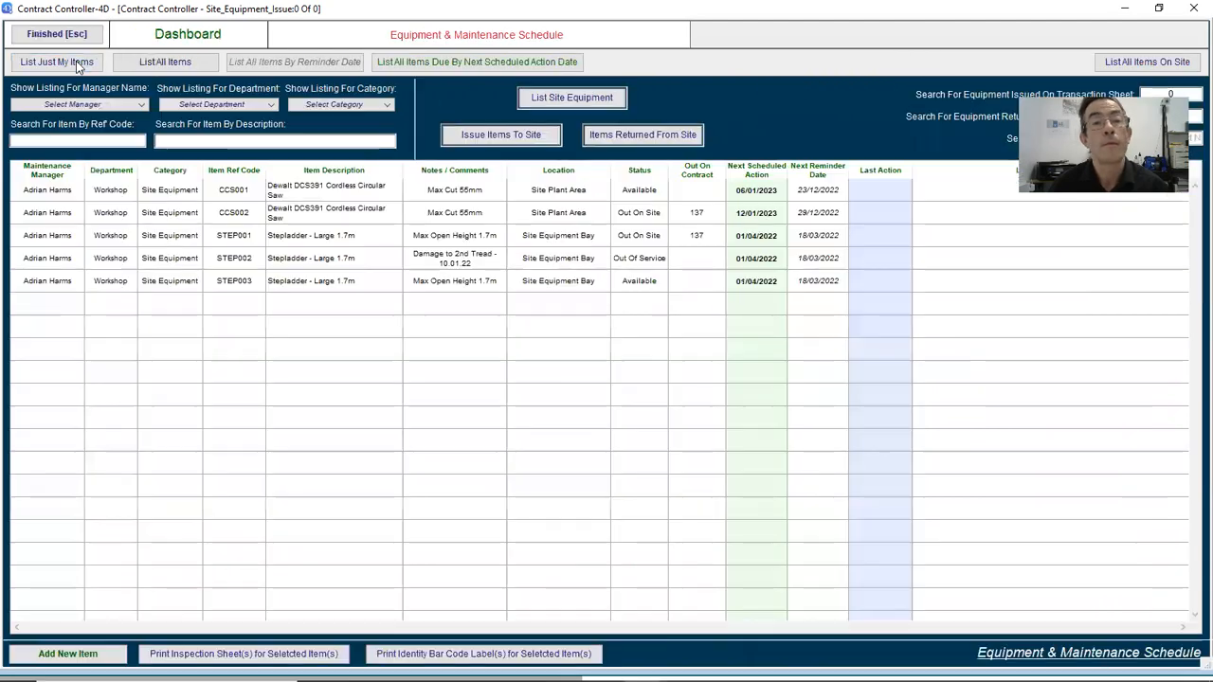
# Step: Start a new site issue with the employee's code and contract 137, and add circular saw CCS001 to it
pyautogui.click(481, 138)
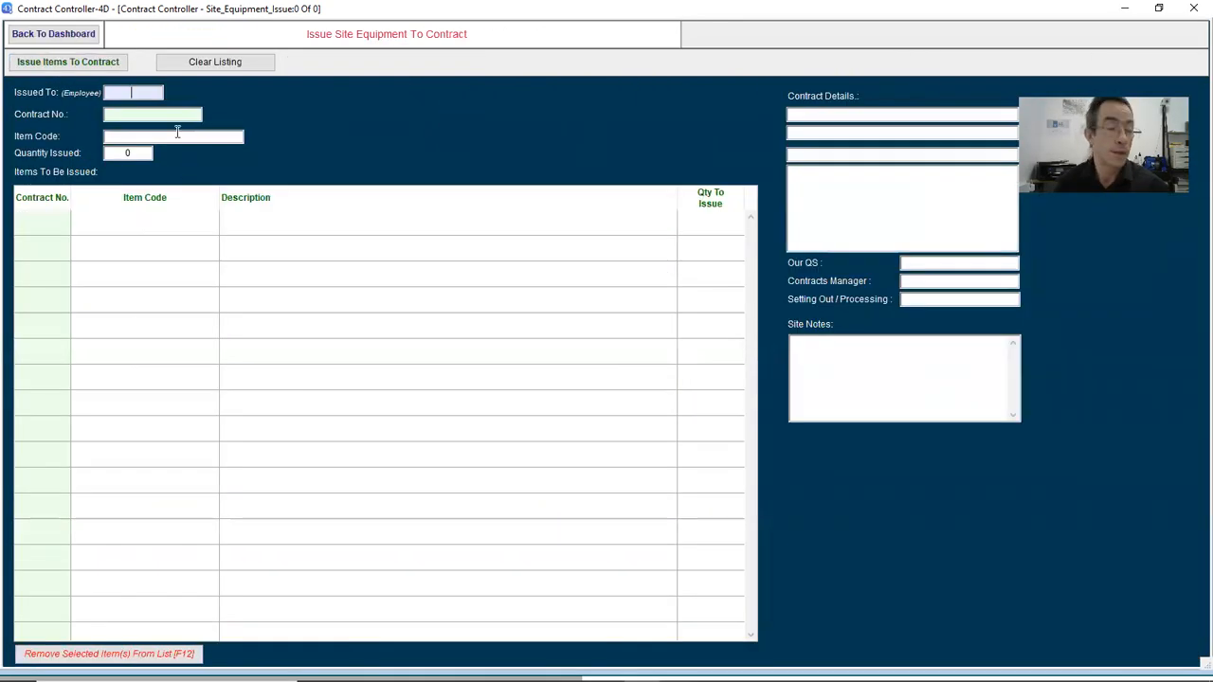
pyautogui.write('MS002')
pyautogui.press('Tab')
pyautogui.write('137')
pyautogui.press('Tab')
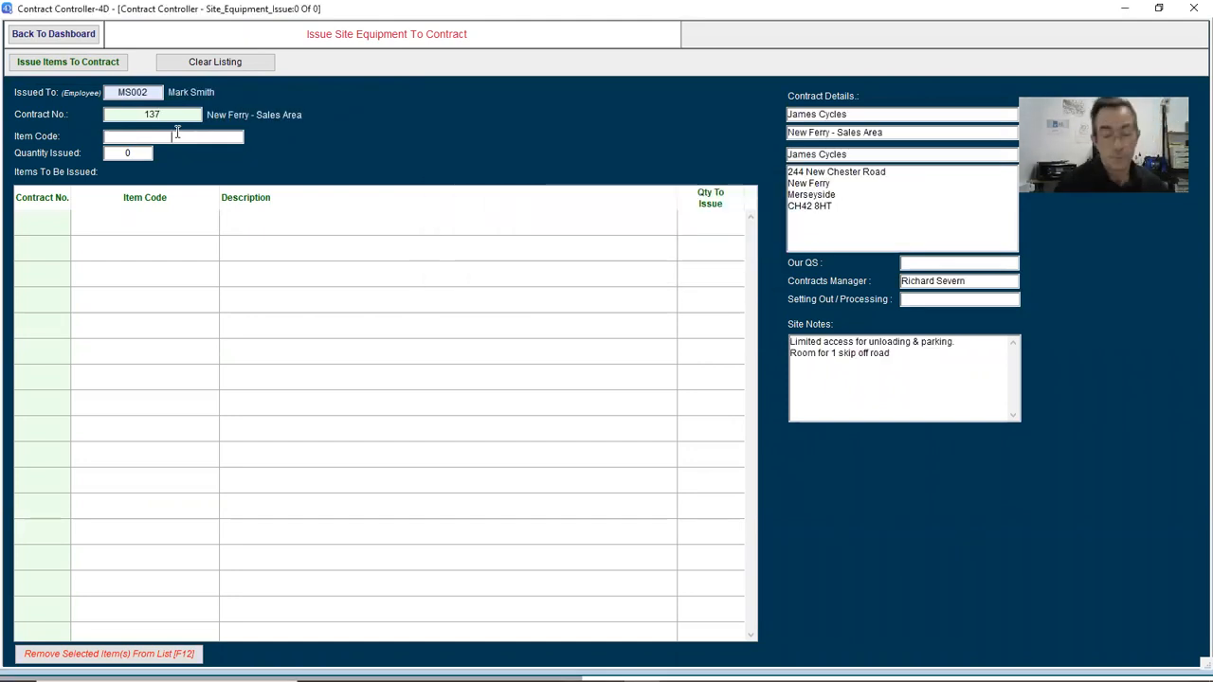
pyautogui.write('CCS001')
pyautogui.press('Tab')
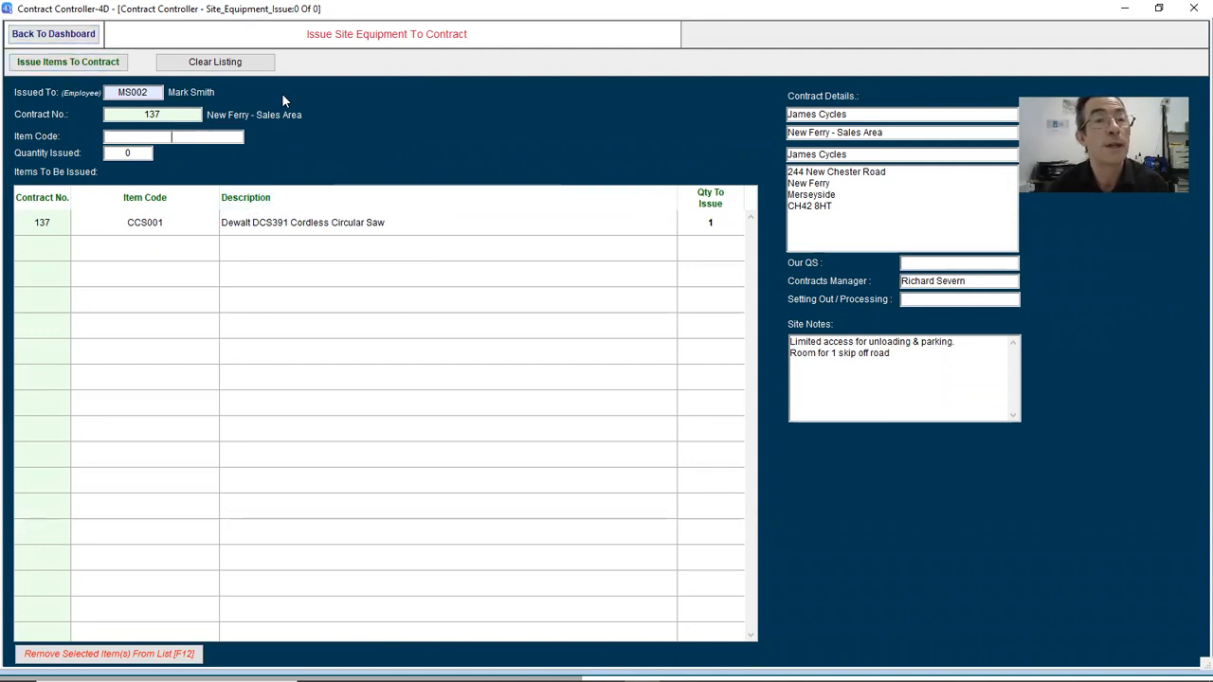
# Step: Clear the issue listing without issuing the saw, return to the dashboard and list the site equipment again
pyautogui.click(233, 64)
pyautogui.click(682, 302)
pyautogui.click(683, 302)
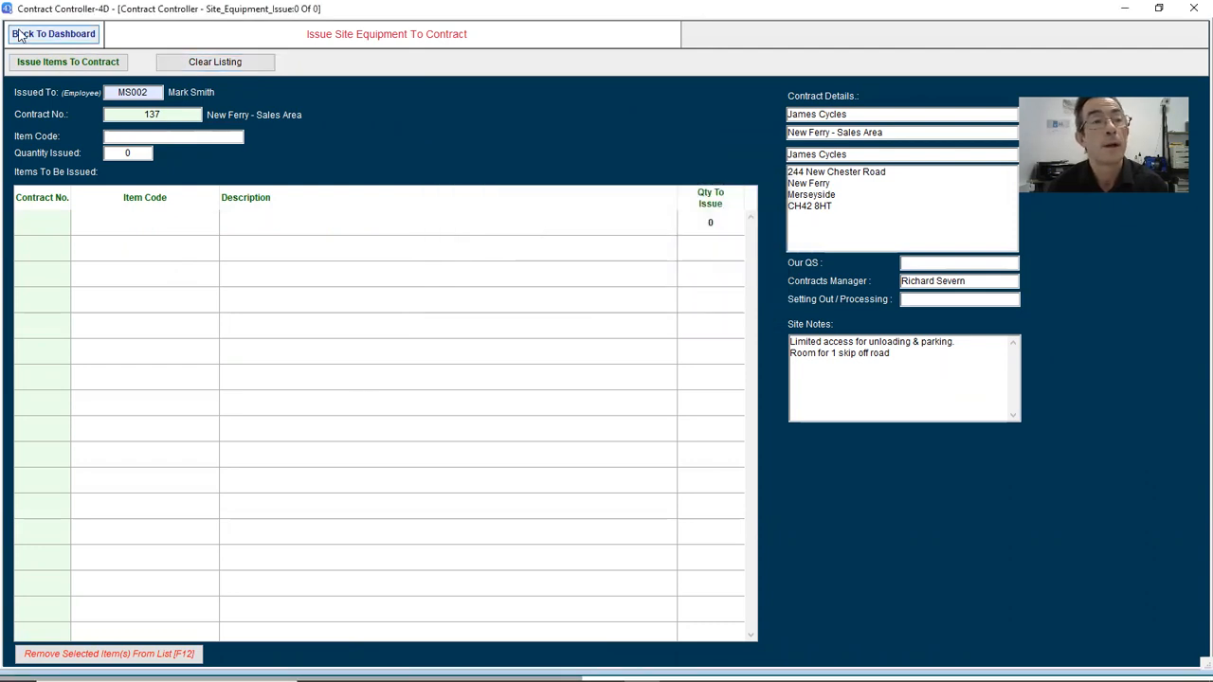
pyautogui.click(53, 34)
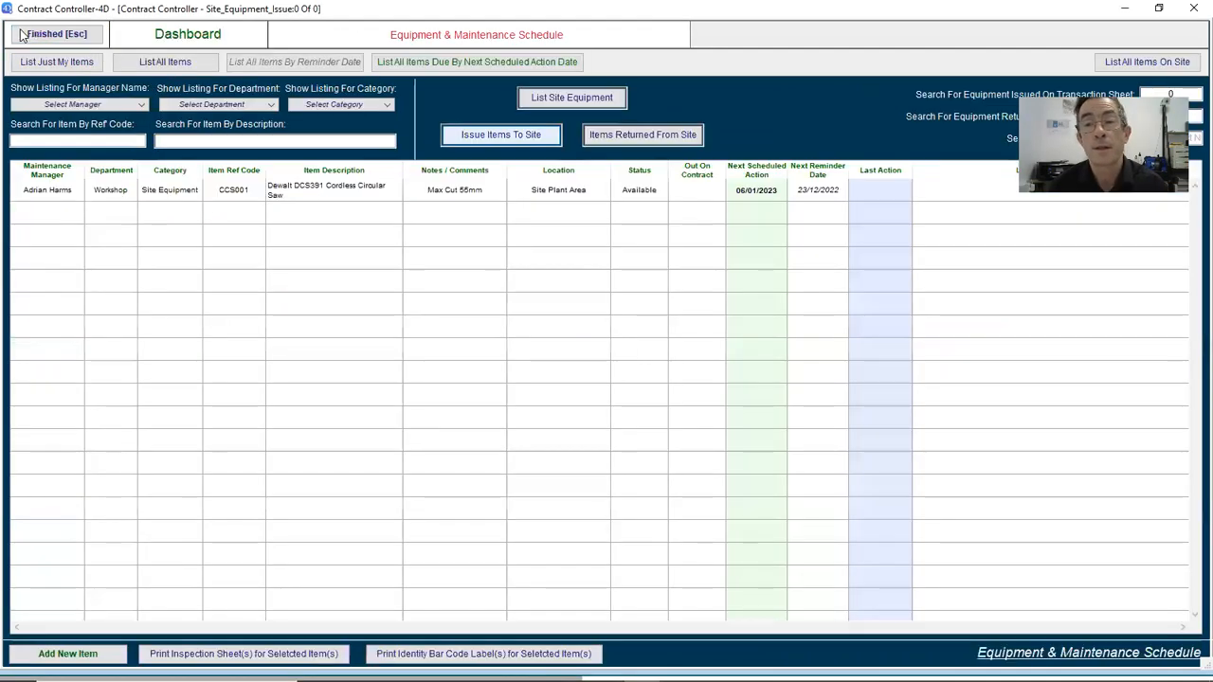
pyautogui.click(551, 102)
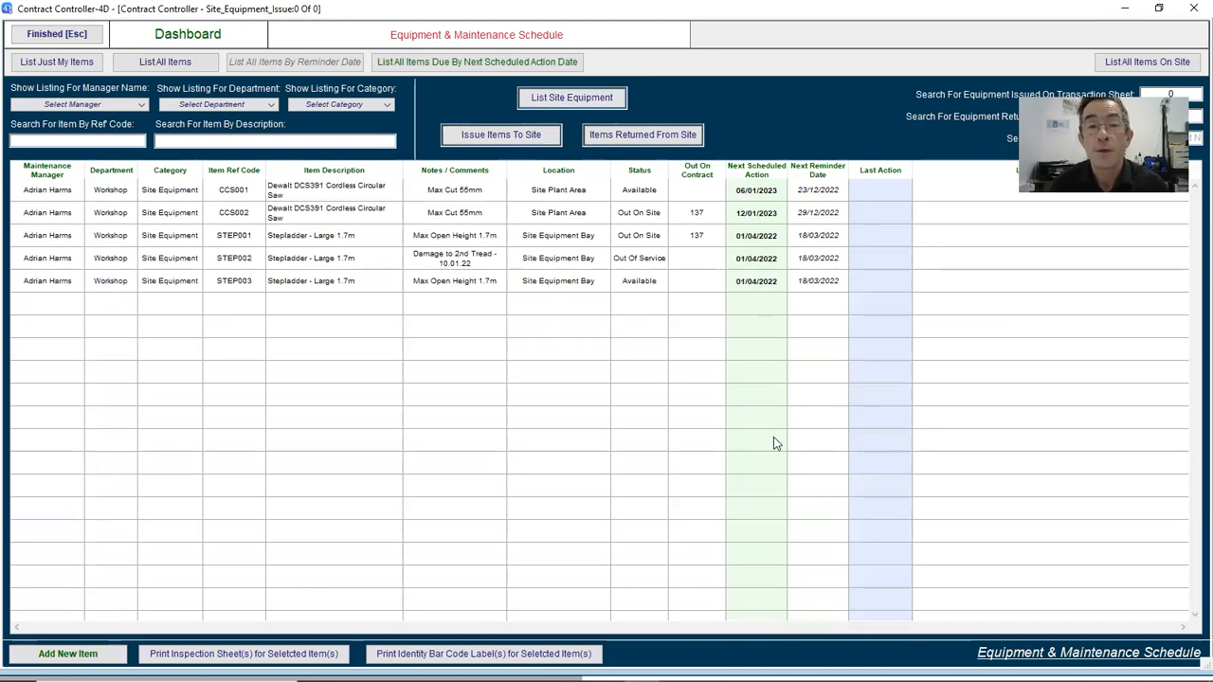